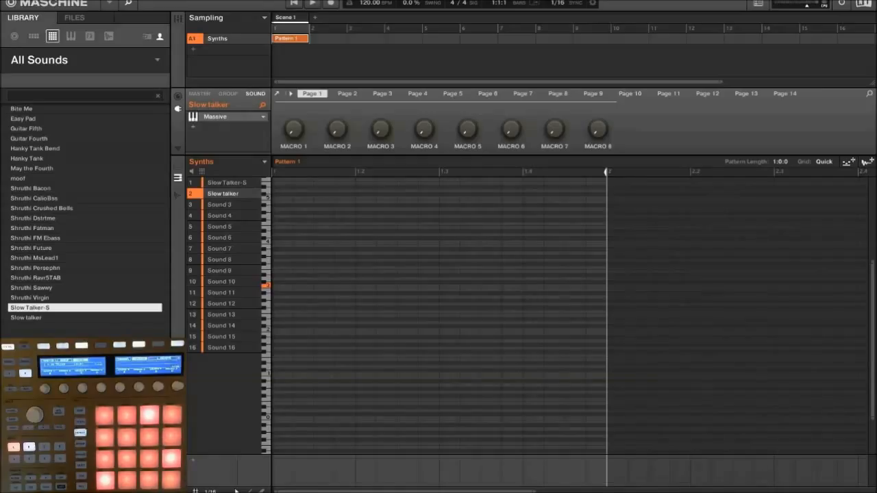
# Step: Compare the sampled Slow Talker-S sound with the Massive-based Slow talker sound and examine the sampled version's key zones
pyautogui.click(227, 183)
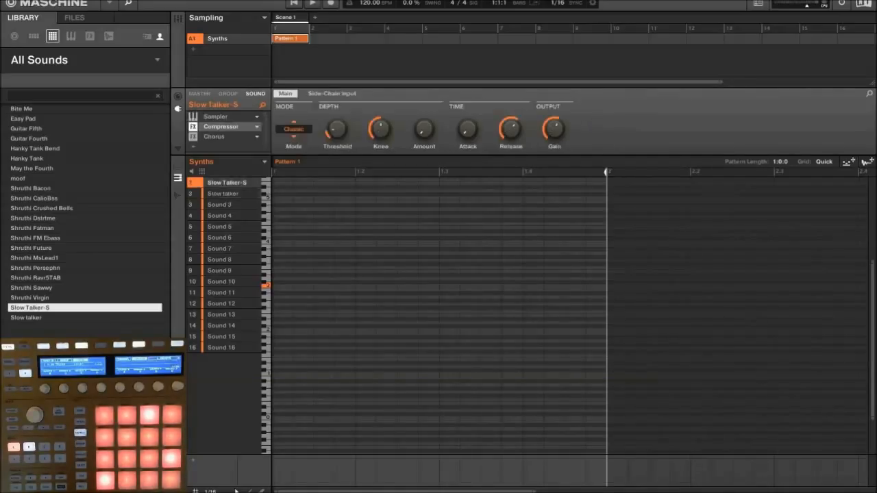
pyautogui.click(223, 194)
pyautogui.click(227, 183)
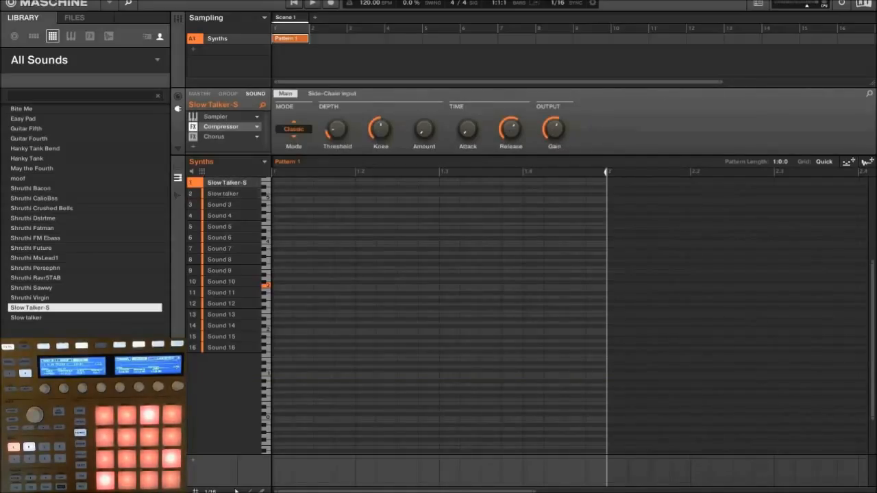
pyautogui.click(223, 194)
pyautogui.click(227, 183)
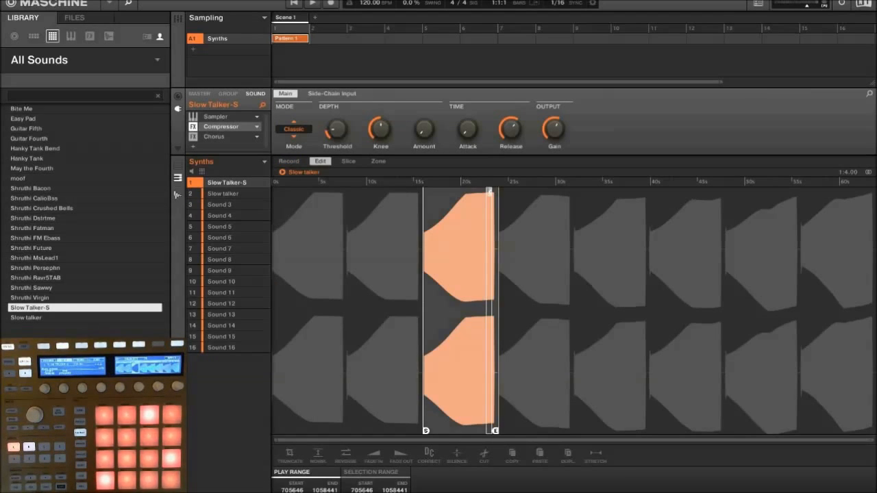
pyautogui.click(378, 162)
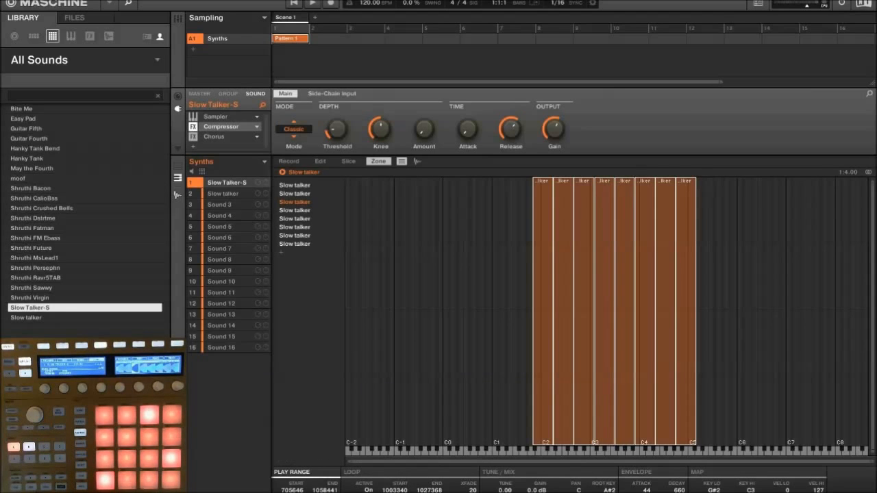
# Step: Look over the Slow talker patch in the Massive plug-in, close its window, and compare with Slow Talker-S again
pyautogui.click(224, 194)
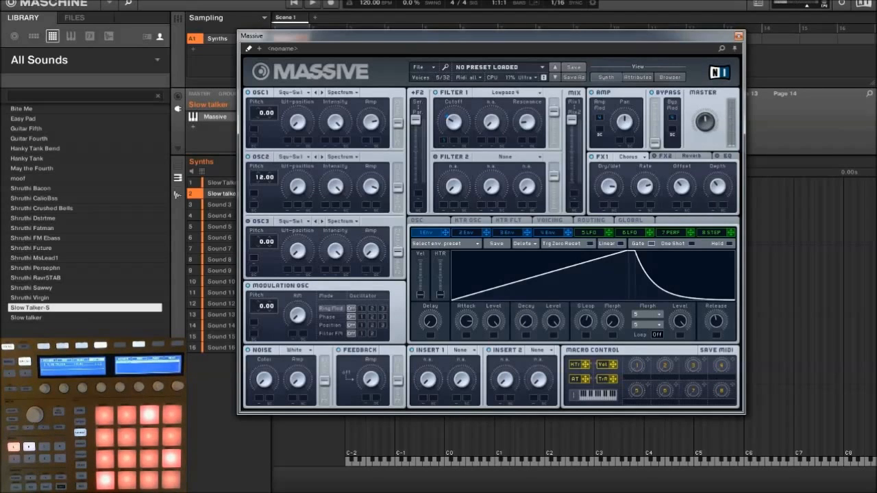
pyautogui.click(738, 36)
pyautogui.click(227, 183)
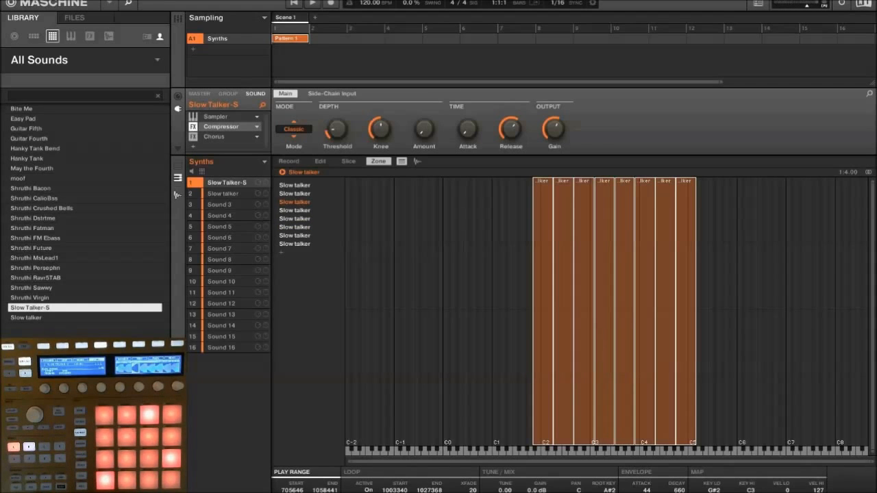
pyautogui.click(224, 194)
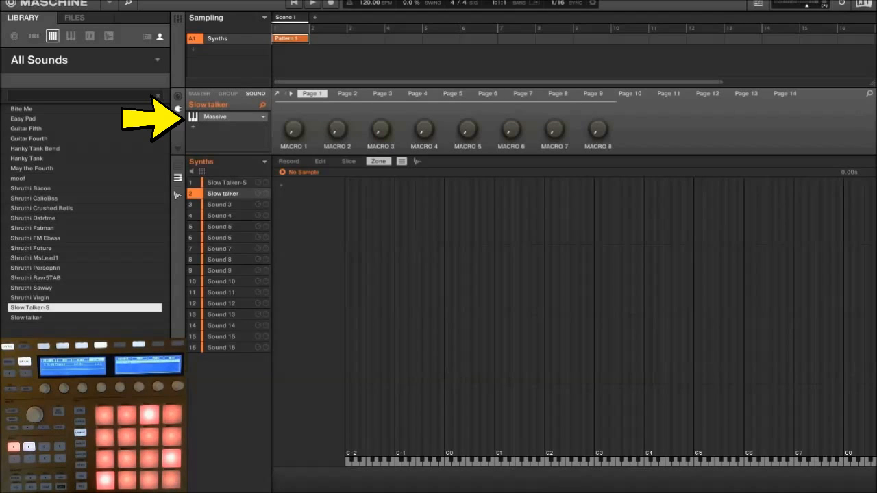
# Step: Shorten the release of envelopes 1 and 4 in Slow talker's Massive plug-in and close its window
pyautogui.doubleClick(215, 117)
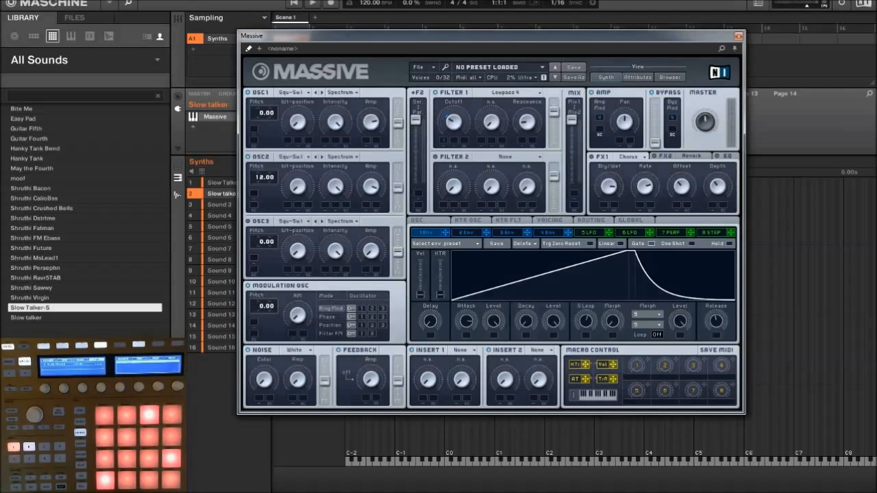
pyautogui.moveTo(716, 320); pyautogui.dragTo(716, 360)
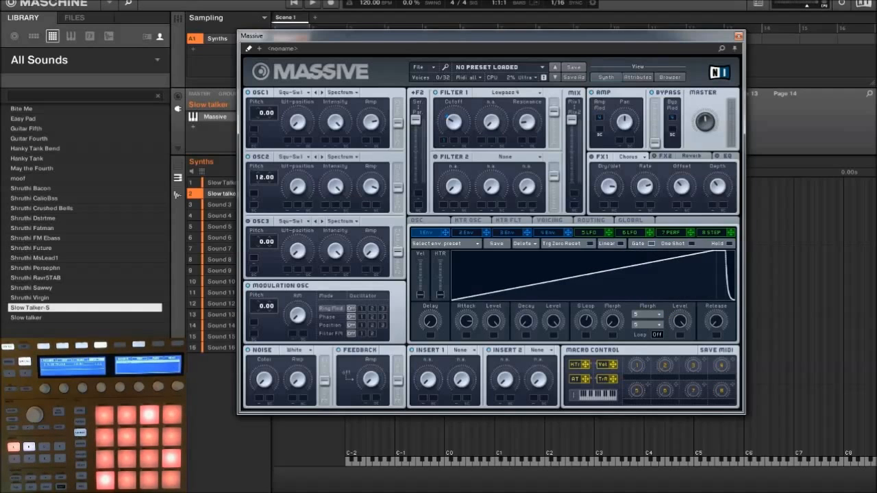
pyautogui.click(550, 232)
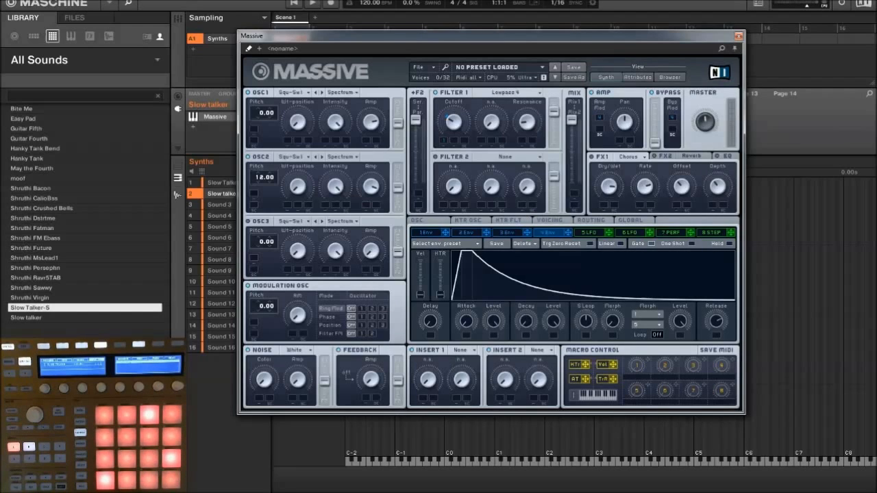
pyautogui.moveTo(716, 321); pyautogui.dragTo(716, 383)
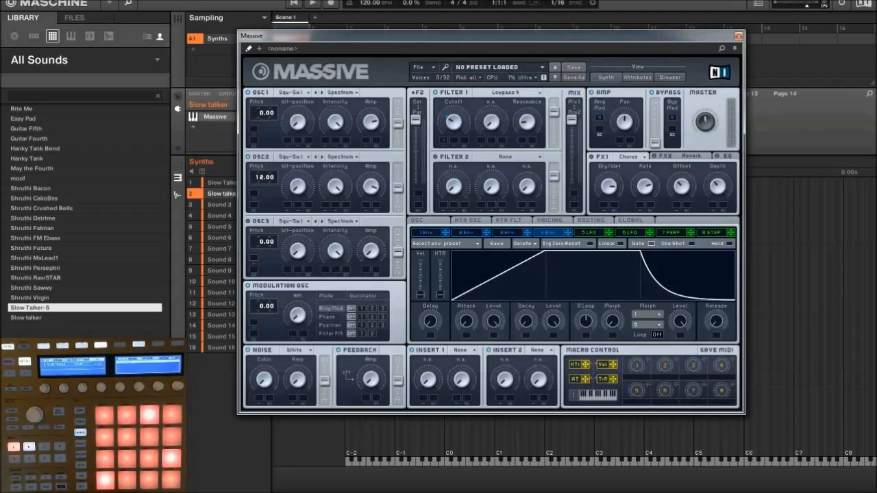
pyautogui.click(738, 36)
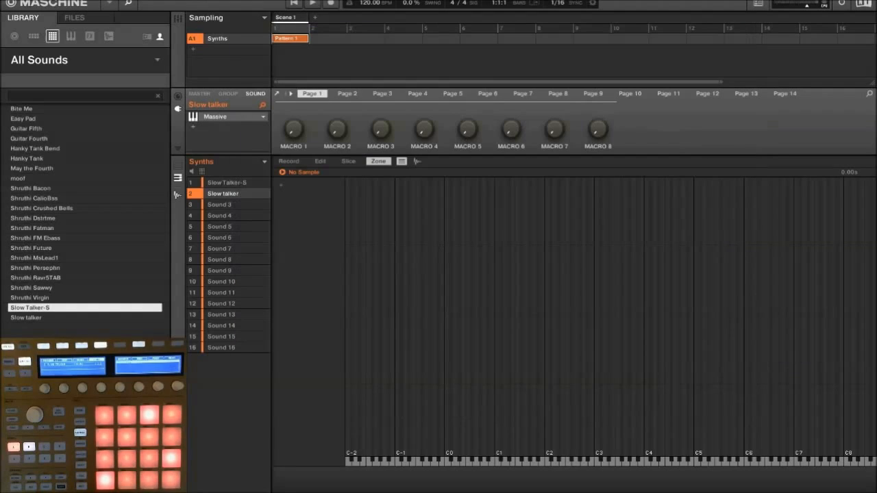
# Step: Reset the Slow Talker-S sound and move Slow talker into the first sound slot
pyautogui.click(213, 182)
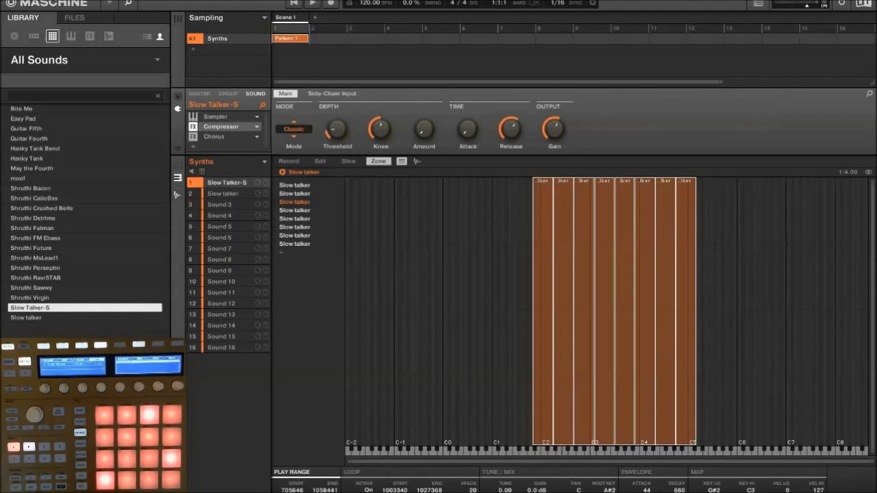
pyautogui.rightClick(218, 182)
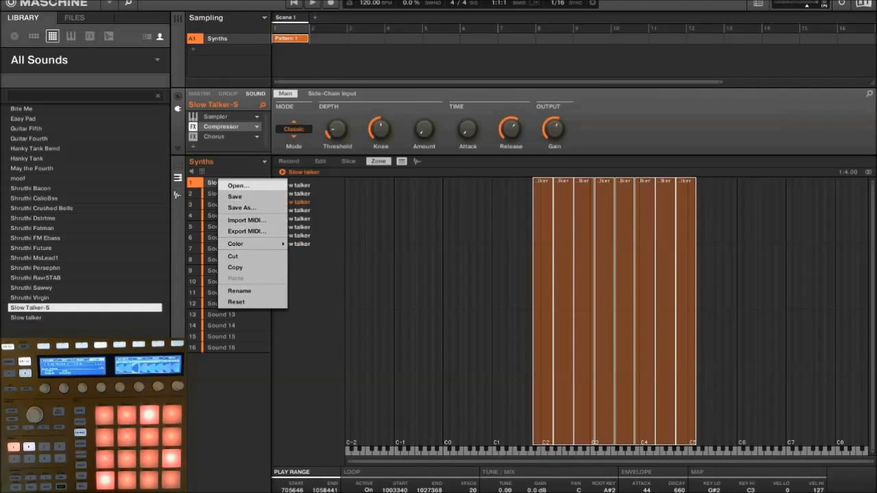
pyautogui.click(235, 301)
pyautogui.moveTo(223, 194); pyautogui.dragTo(223, 179)
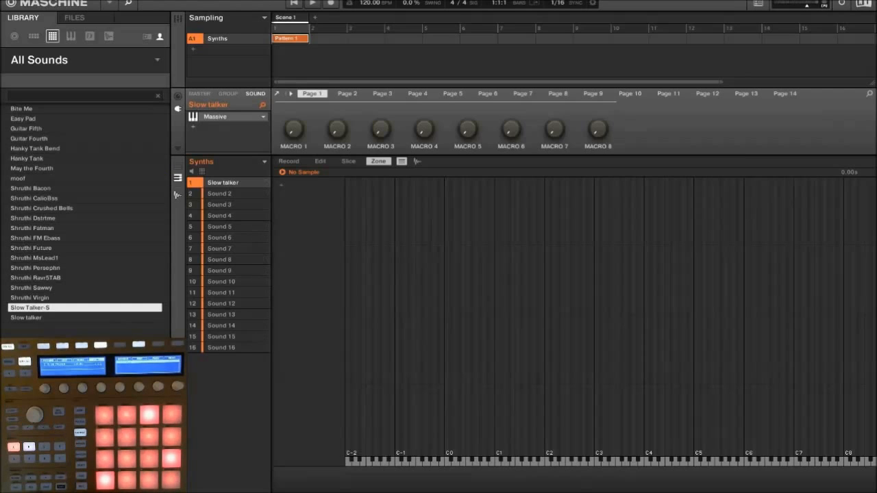
# Step: Enter a C2 note almost one bar long in Pattern 1 and extend the pattern length to 8 bars
pyautogui.scroll(-2, 439, 315)
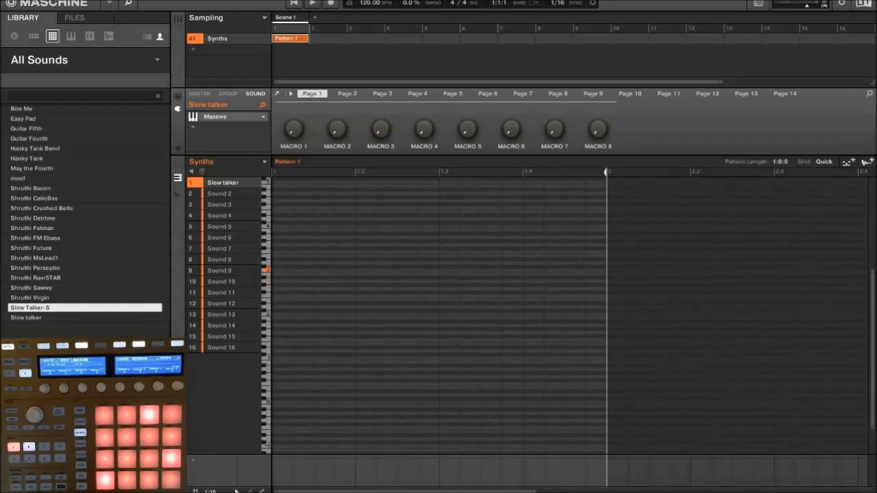
pyautogui.scroll(4, 439, 315)
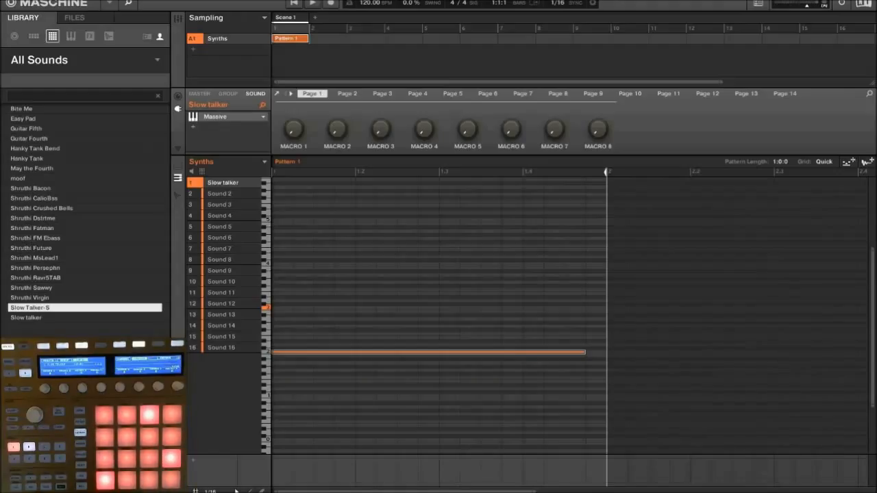
pyautogui.scroll(-3, 438, 329)
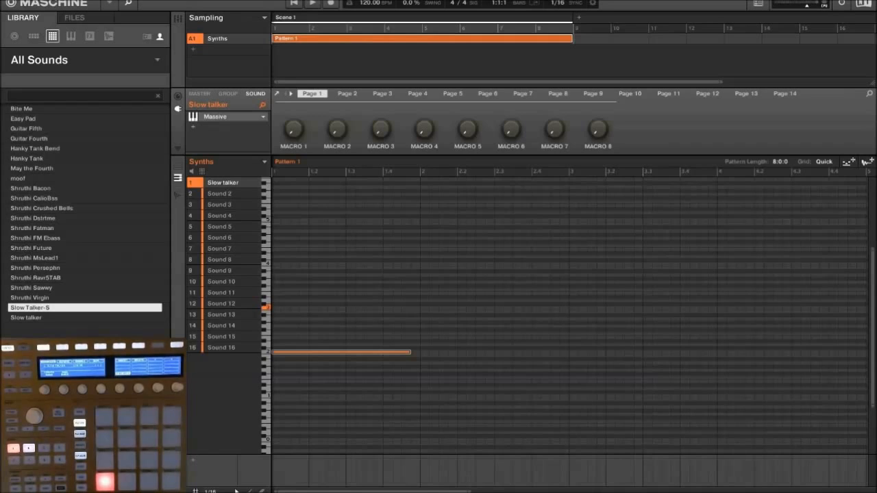
pyautogui.moveTo(470, 491); pyautogui.dragTo(667, 491)
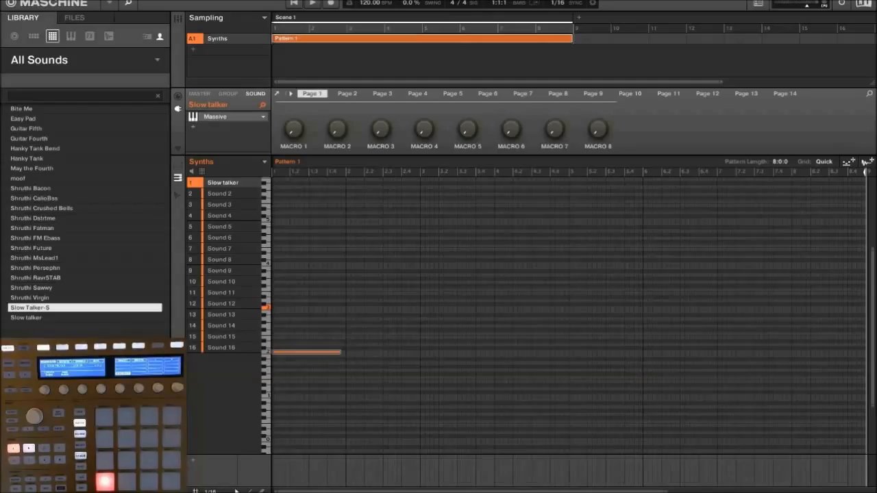
# Step: Copy the C2 note from bar 1 to the start of bar 2, five semitones higher
pyautogui.press('Down')
pyautogui.press('Down')
pyautogui.press('Up')
pyautogui.press('Up')
pyautogui.moveTo(306, 352); pyautogui.dragTo(380, 334)
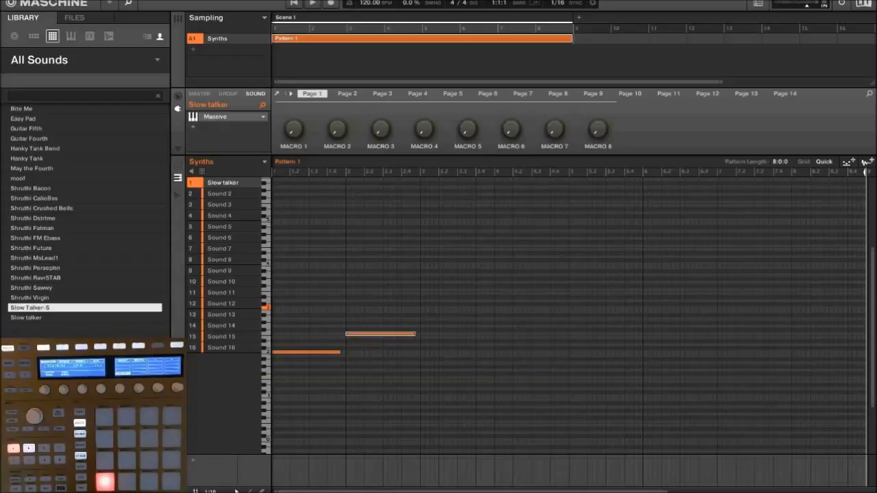
# Step: Copy the two notes into bars 3 and 4 and raise the copies to continue the five-semitone spacing
pyautogui.moveTo(471, 288); pyautogui.dragTo(308, 381)
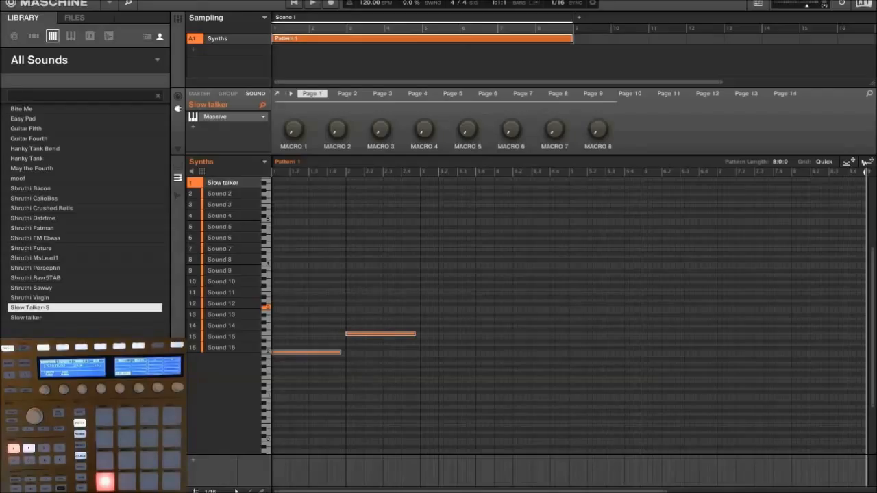
pyautogui.press('Up')
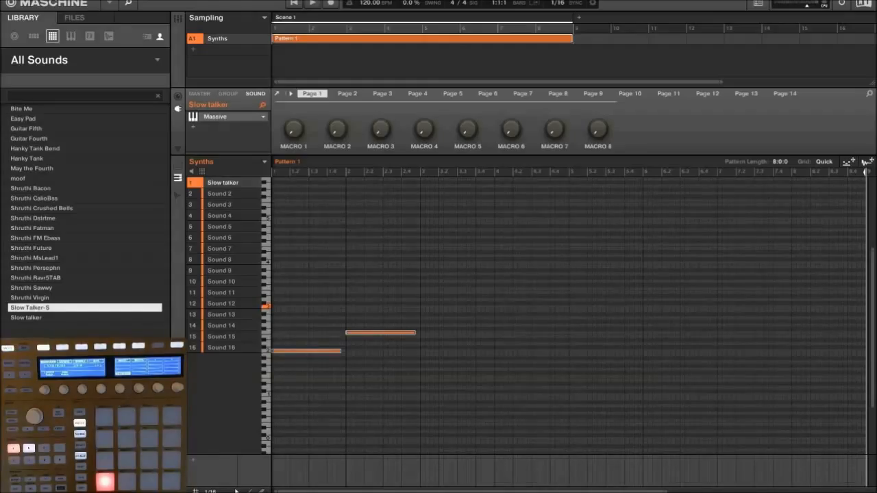
pyautogui.moveTo(307, 351); pyautogui.dragTo(455, 333)
pyautogui.press('Up')
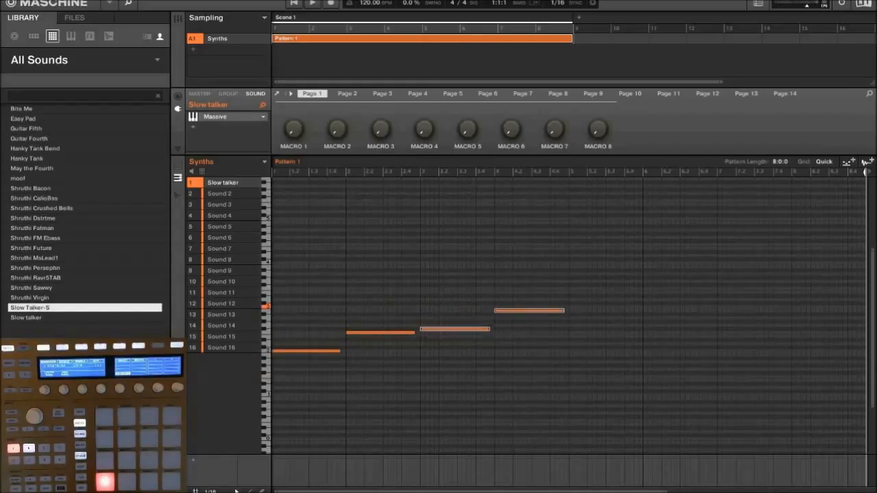
pyautogui.press('Up')
pyautogui.press('Up')
pyautogui.press('Up')
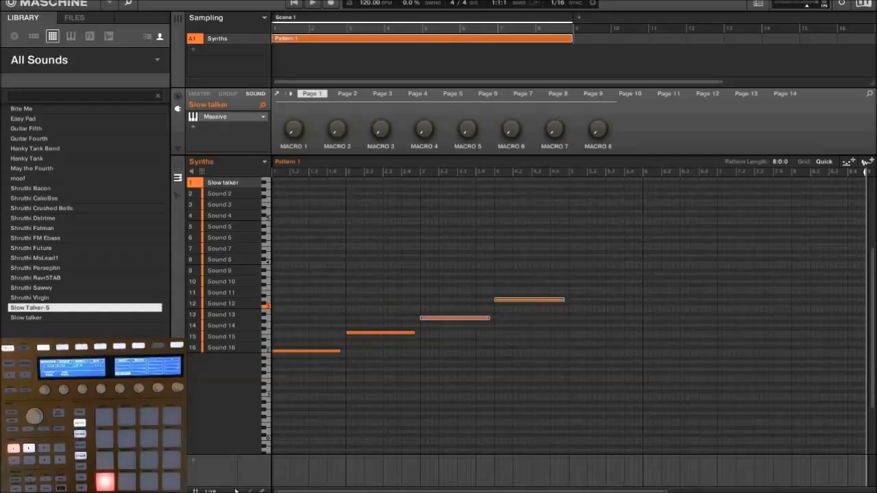
pyautogui.press('Up')
# Step: Copy the four notes into bars 5 to 8, align them to the bar starts, and raise them to continue the five-semitone spacing
pyautogui.moveTo(638, 247); pyautogui.dragTo(318, 380)
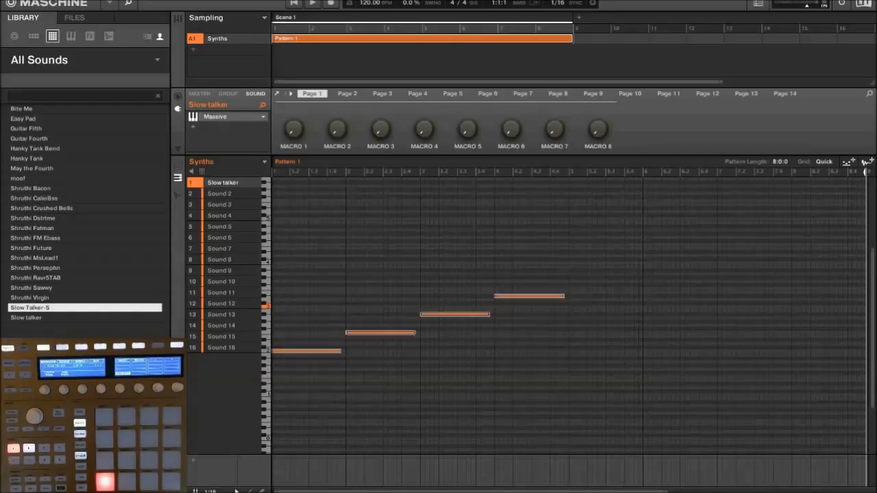
pyautogui.moveTo(310, 351); pyautogui.dragTo(611, 293)
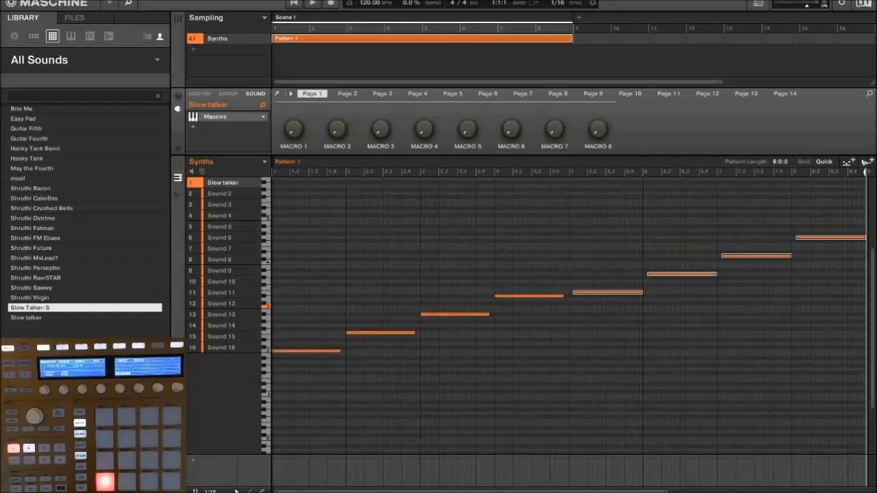
pyautogui.press('Left')
pyautogui.press('Up')
pyautogui.press('Up')
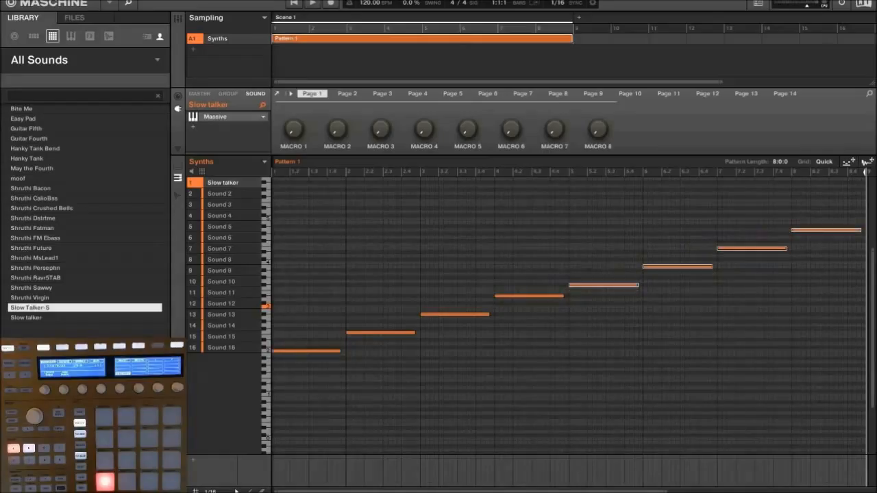
pyautogui.press('Down')
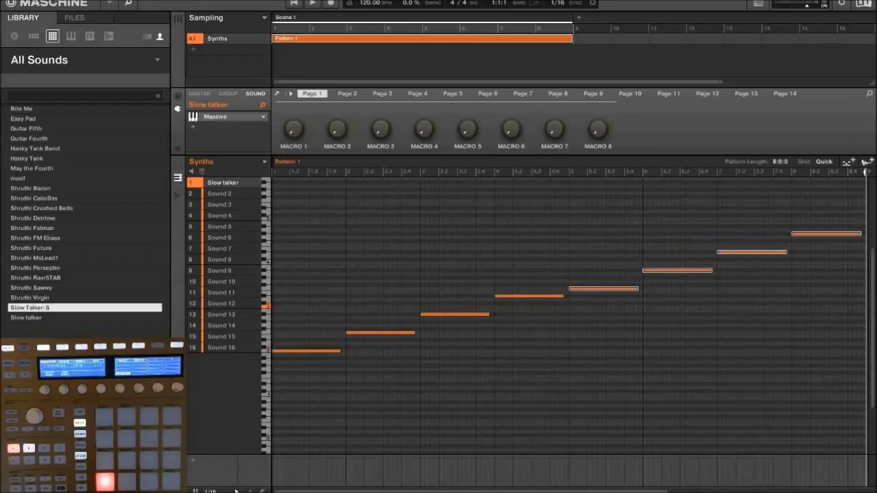
pyautogui.press('Up')
pyautogui.press('Up')
pyautogui.press('Down')
pyautogui.press('Up')
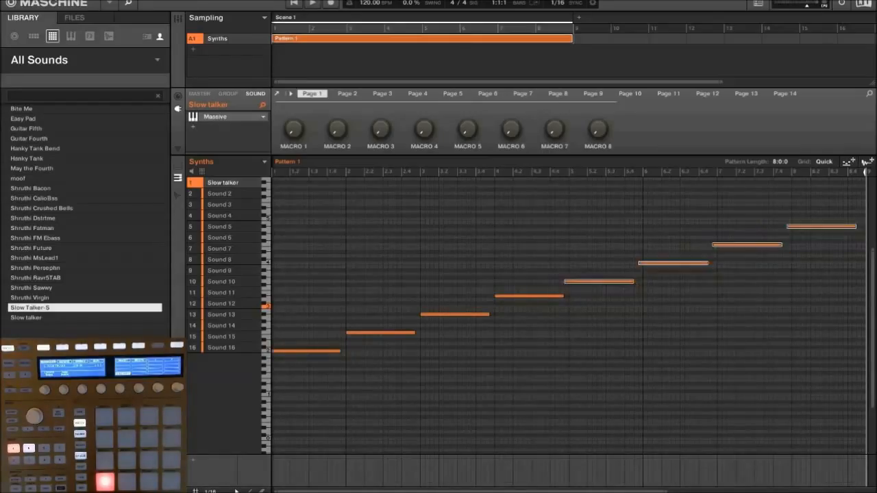
pyautogui.press('Up')
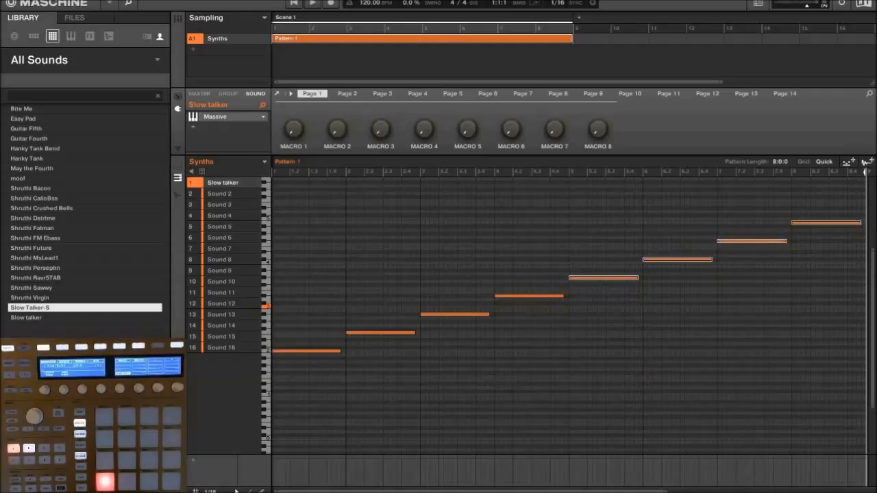
# Step: Clear the note selection, set the tempo to 34 BPM, and export the pattern's audio into the second sound slot
pyautogui.press('Escape')
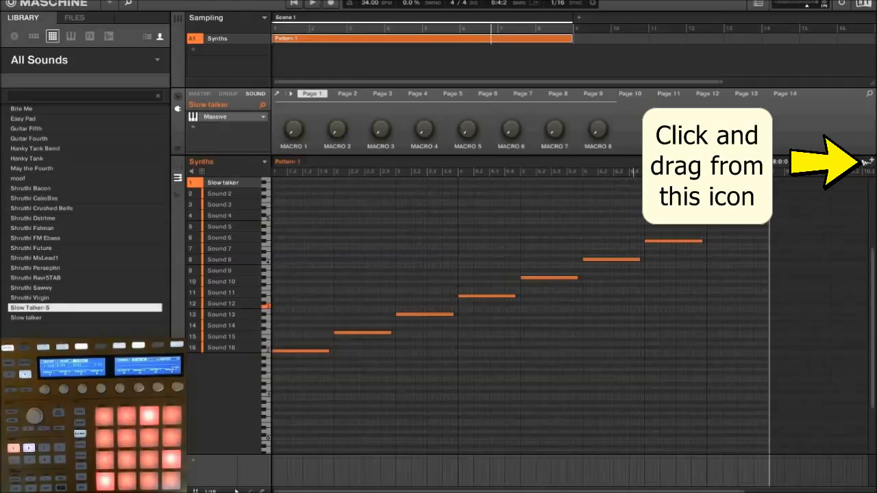
pyautogui.moveTo(866, 162); pyautogui.dragTo(227, 193)
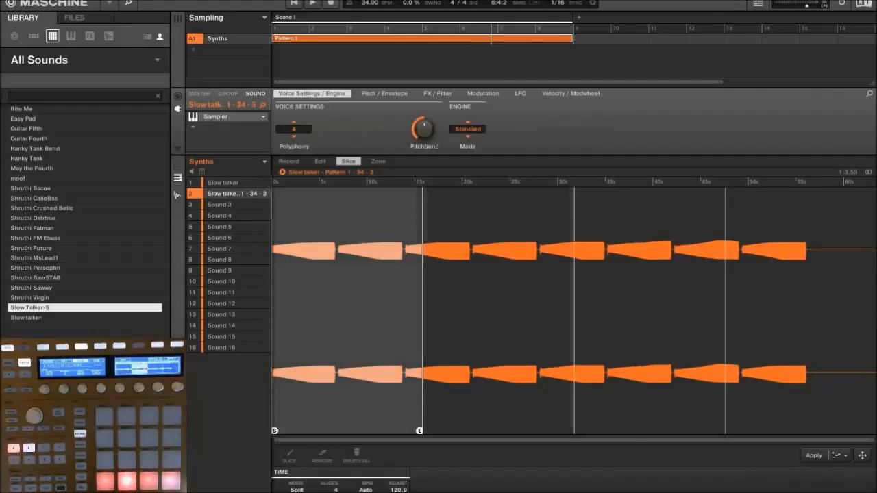
# Step: Set the resampled sound's polyphony to 1 and its amplitude envelope type to ADSR
pyautogui.click(294, 129)
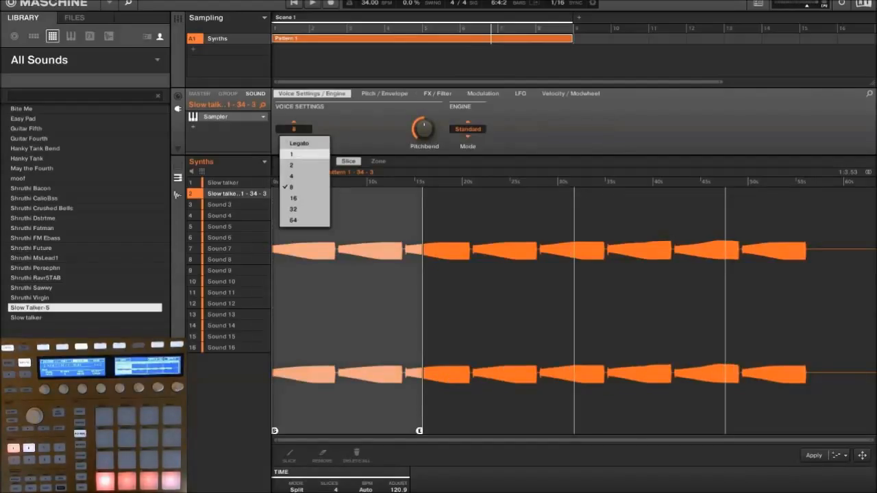
pyautogui.click(294, 154)
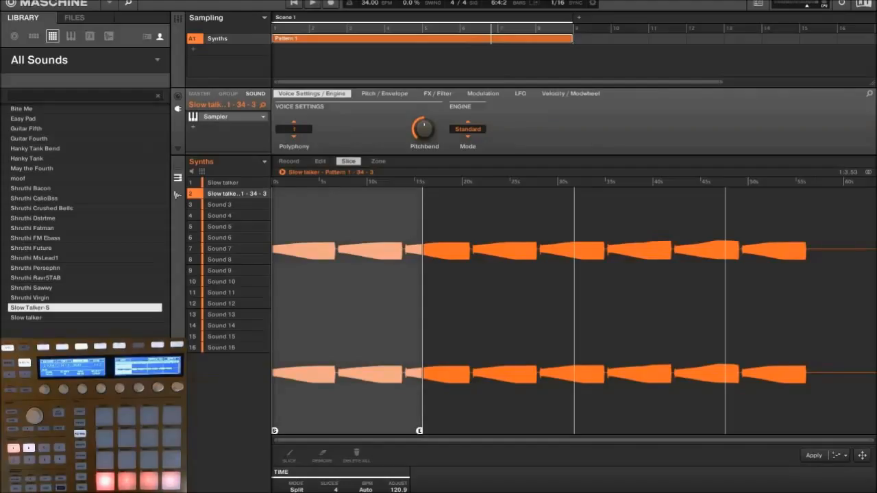
pyautogui.click(384, 93)
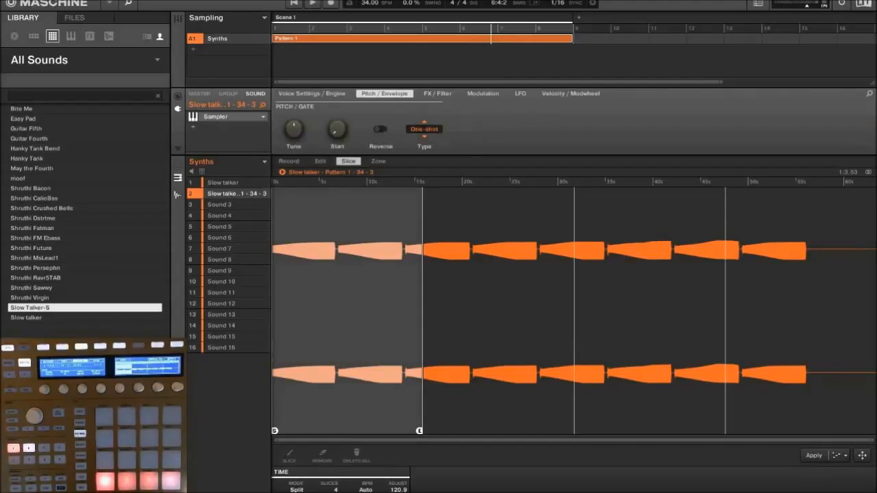
pyautogui.click(424, 129)
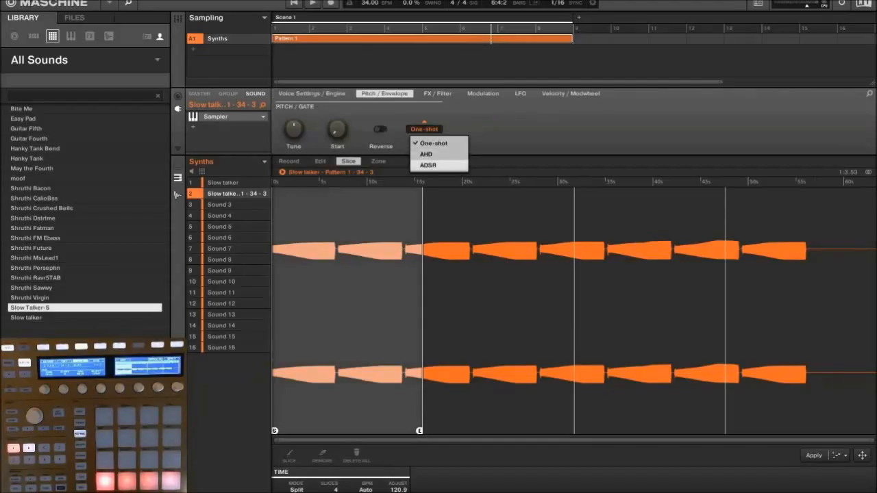
pyautogui.click(427, 165)
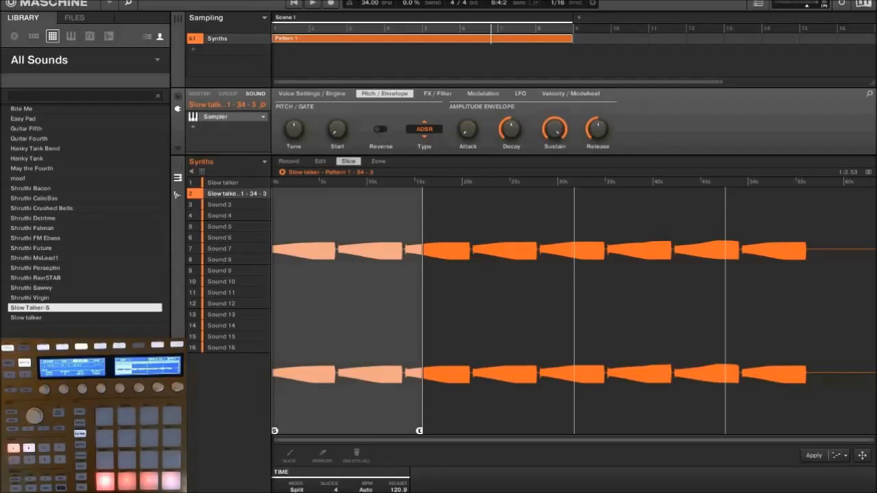
# Step: Reduce the velocity modulation of volume to zero and review the voice and envelope settings
pyautogui.click(571, 94)
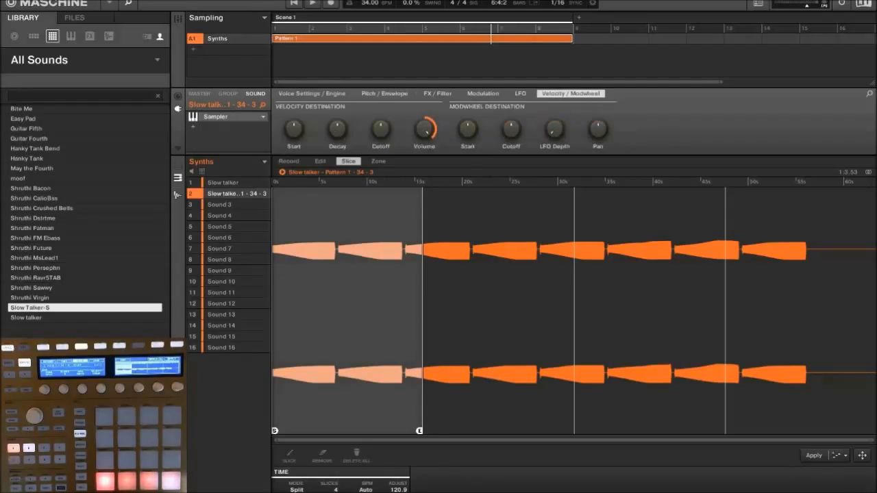
pyautogui.moveTo(425, 128); pyautogui.dragTo(425, 191)
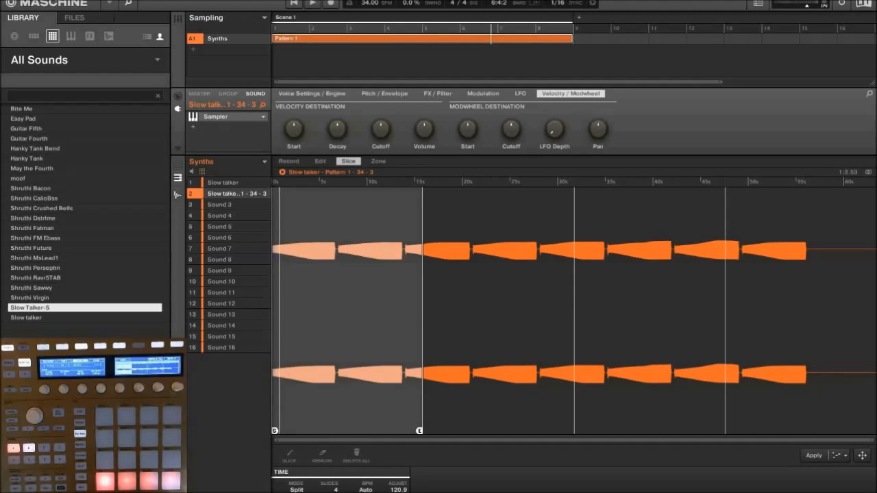
pyautogui.click(311, 93)
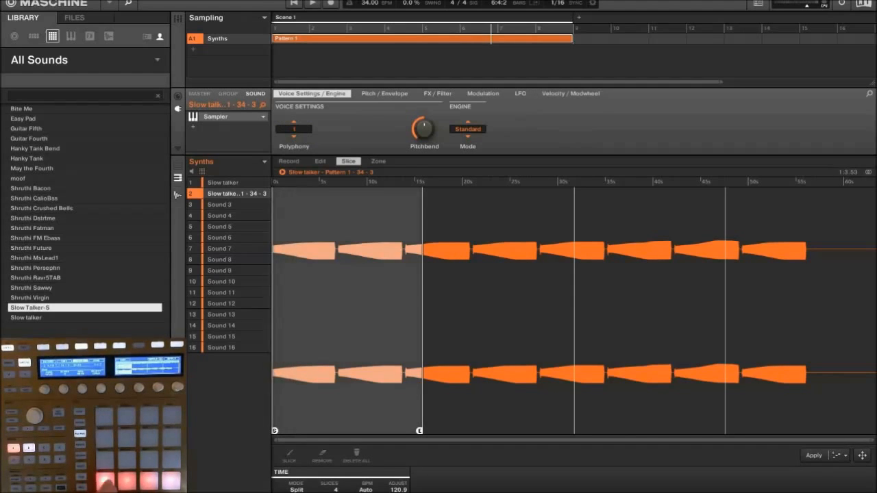
pyautogui.click(384, 94)
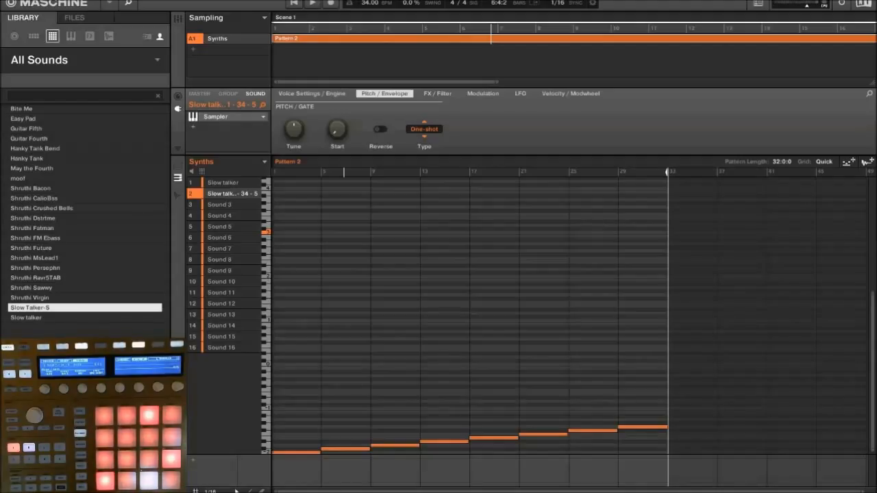
# Step: Delete all the notes in Pattern 2 of the resampled sound
pyautogui.hotkey('ctrl', 'a')
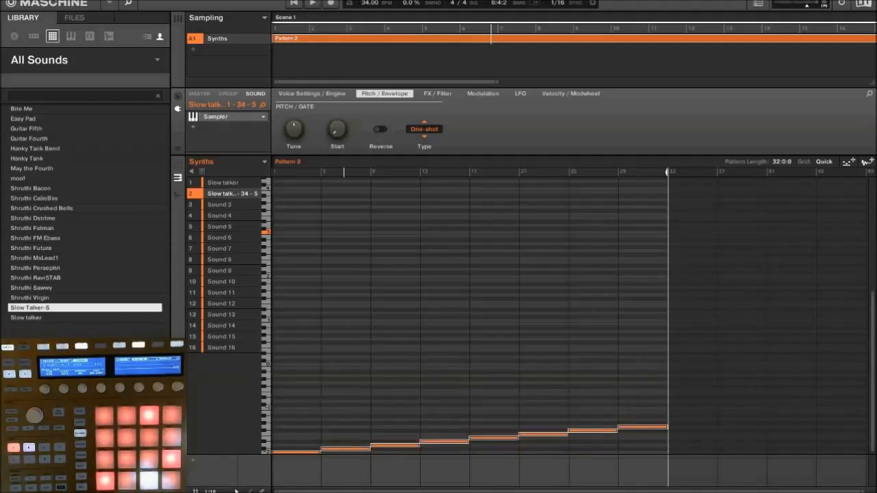
pyautogui.press('Delete')
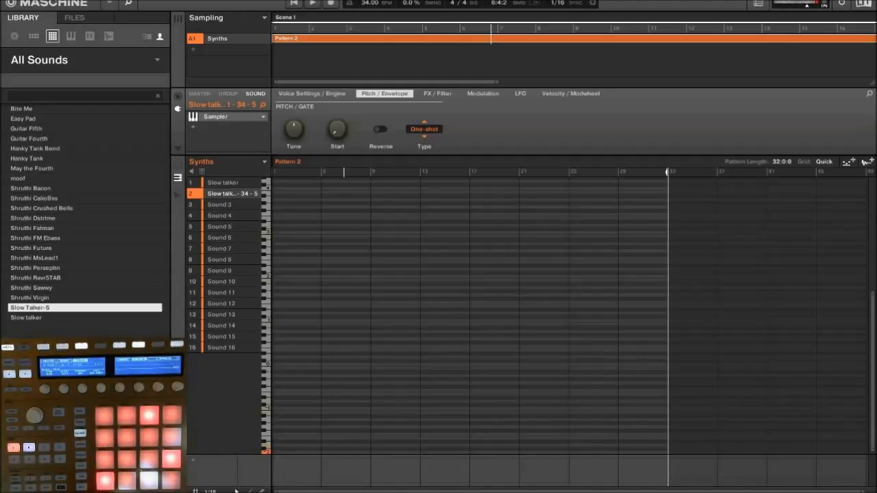
# Step: Set the new resampled sound's polyphony to 1 and its amplitude envelope type to ADSR
pyautogui.click(424, 129)
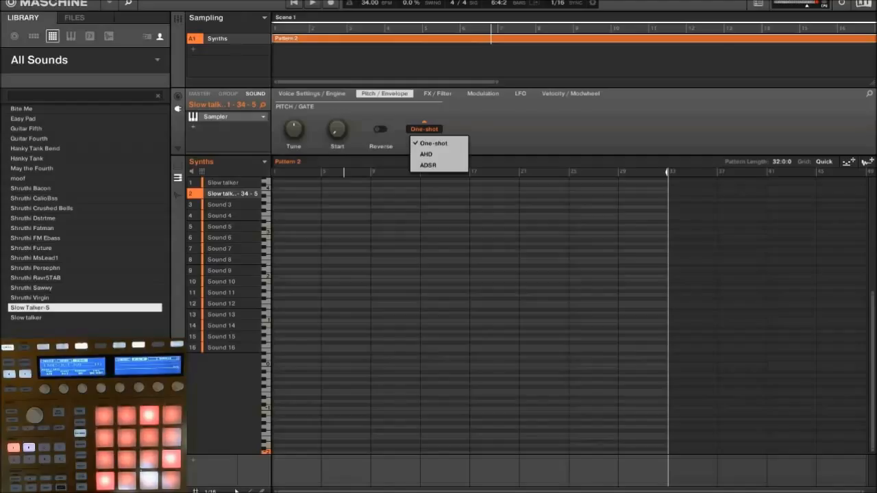
pyautogui.press('Escape')
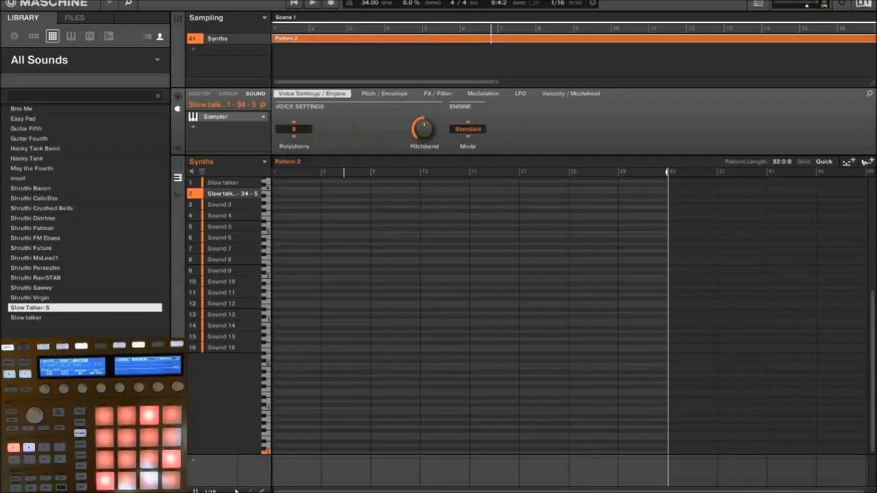
pyautogui.click(294, 129)
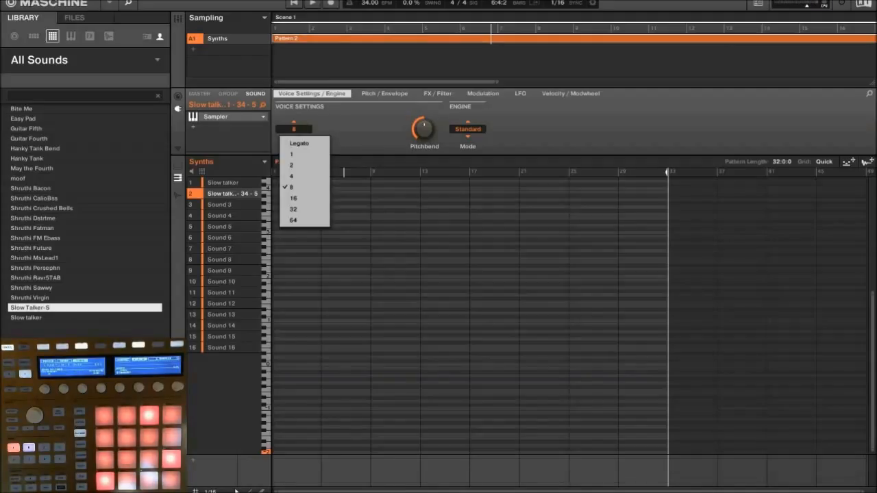
pyautogui.click(292, 155)
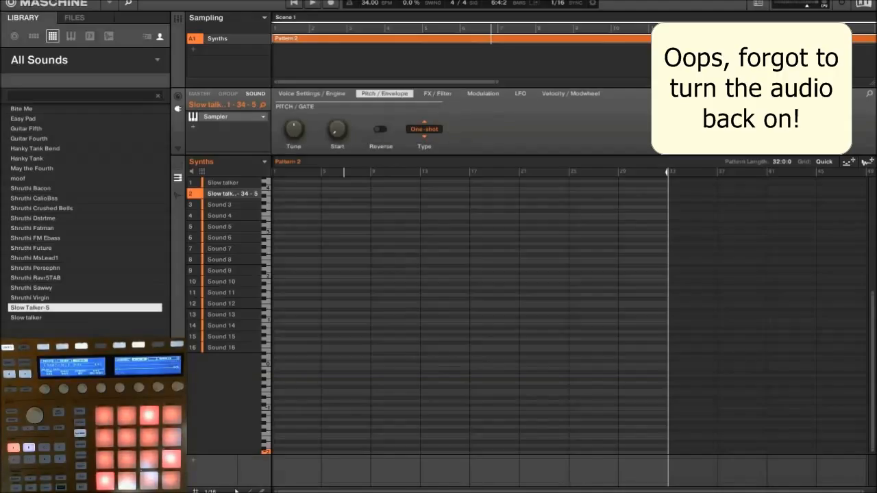
pyautogui.click(424, 129)
pyautogui.click(429, 165)
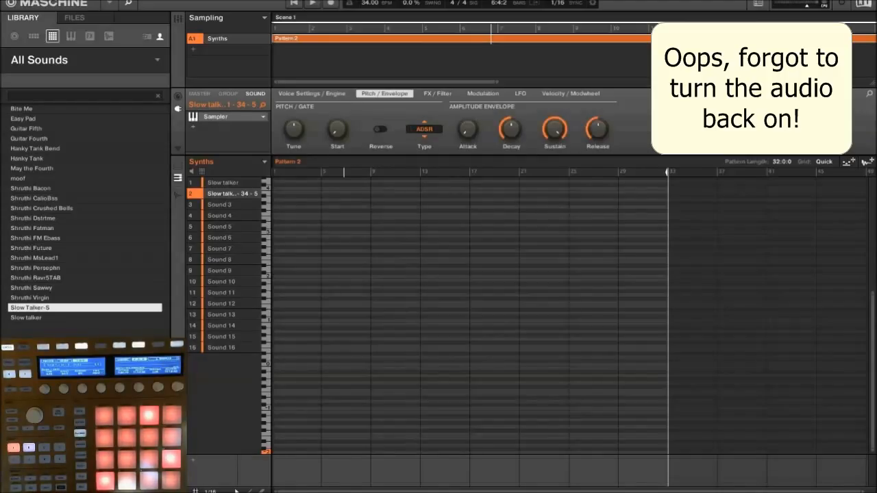
# Step: Remove the velocity modulation from the resampled sound's volume
pyautogui.click(571, 94)
pyautogui.moveTo(424, 128); pyautogui.dragTo(424, 197)
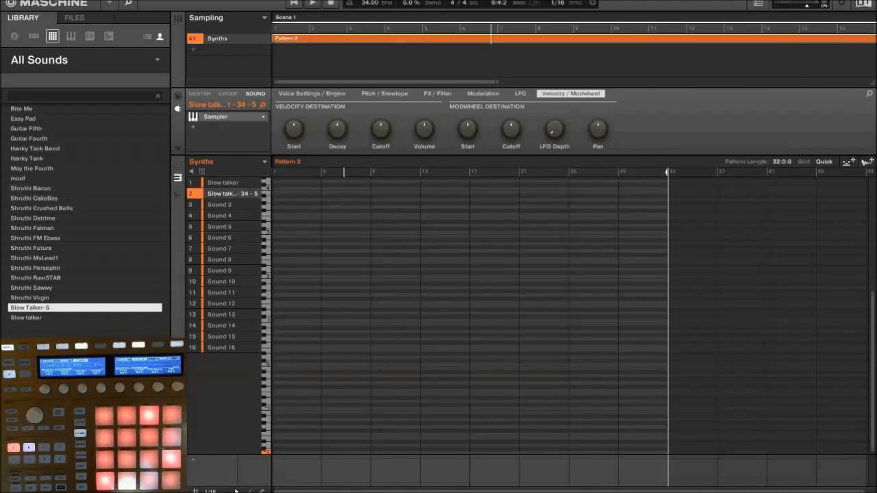
# Step: Rename the sliced sample in the zone map to "Slow Talker Samples"
pyautogui.click(177, 195)
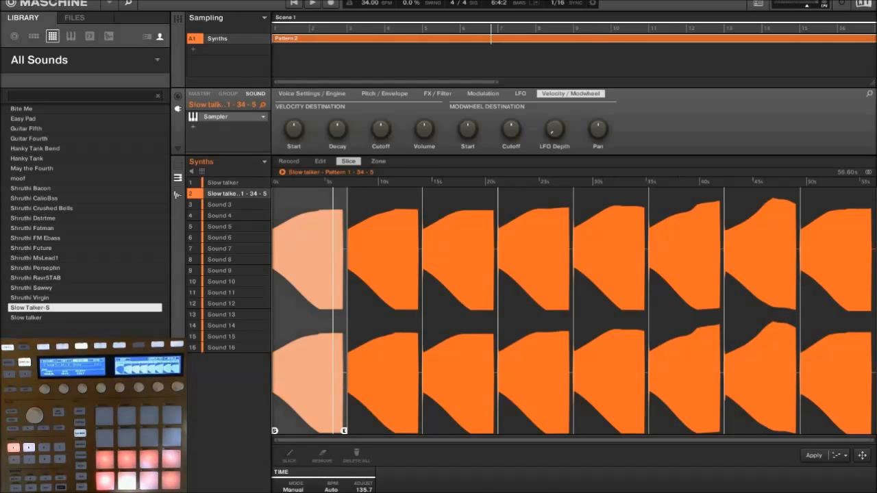
pyautogui.click(378, 162)
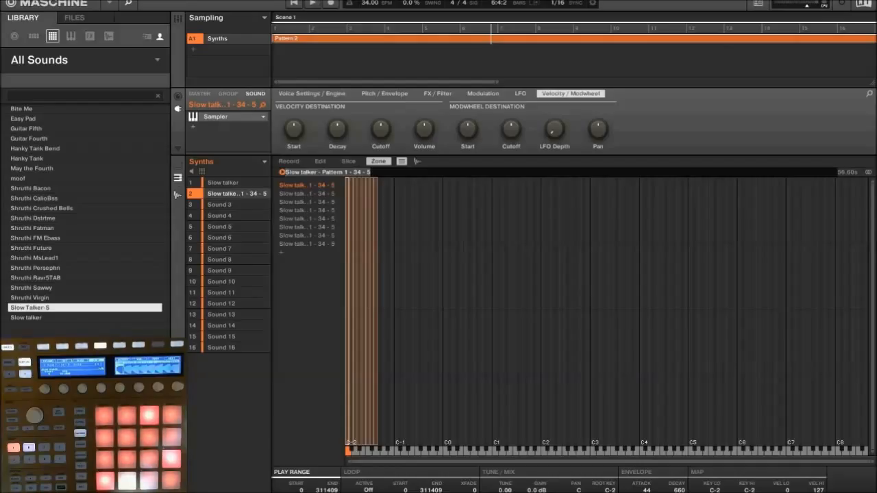
pyautogui.write('Slow Talker Sa')
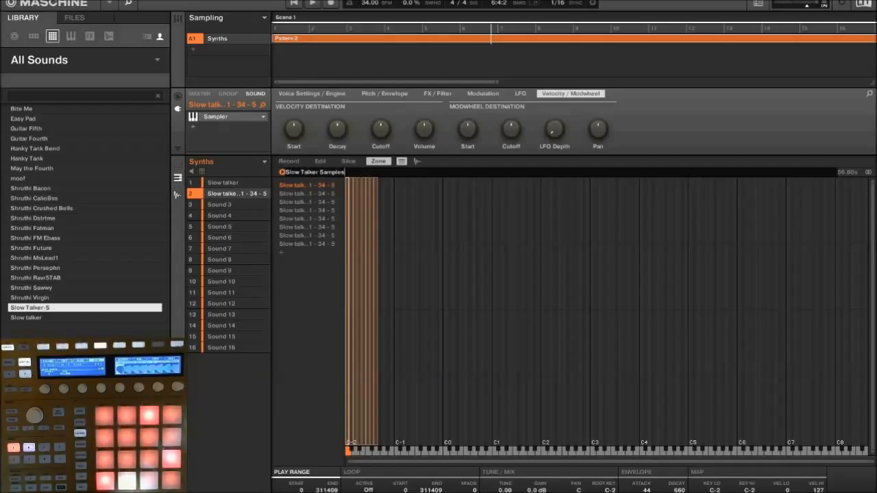
pyautogui.write('mples')
pyautogui.press('Return')
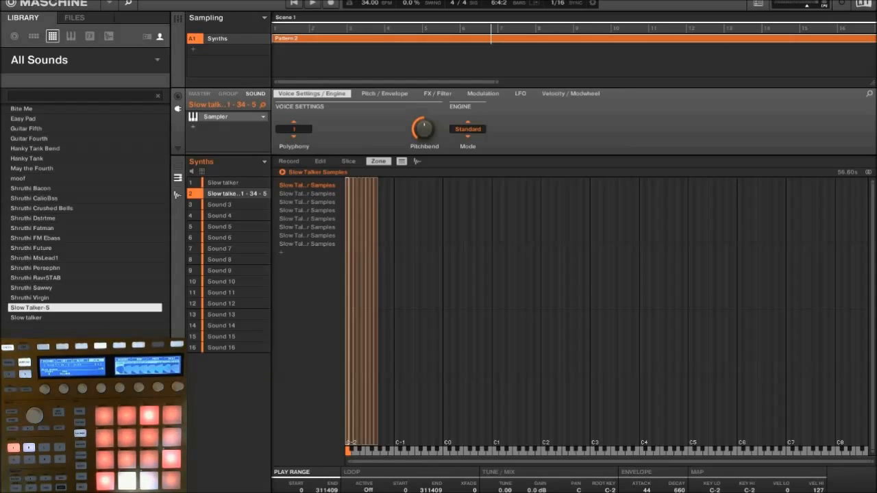
# Step: Compare the sample's slices with its zone map, and display the waveform of the first zone
pyautogui.click(348, 162)
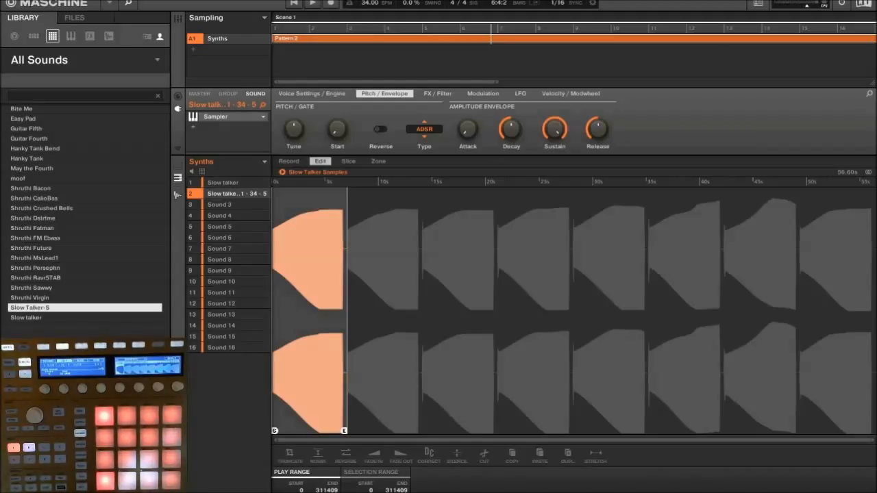
pyautogui.click(378, 161)
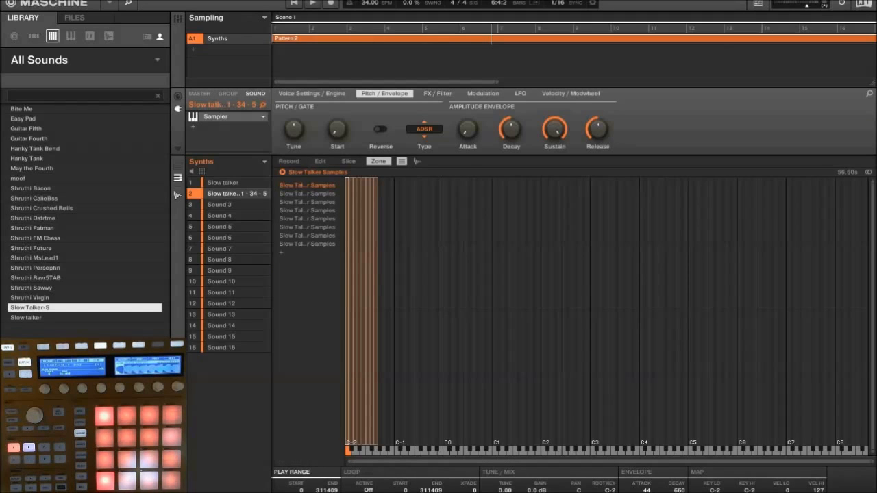
pyautogui.click(351, 161)
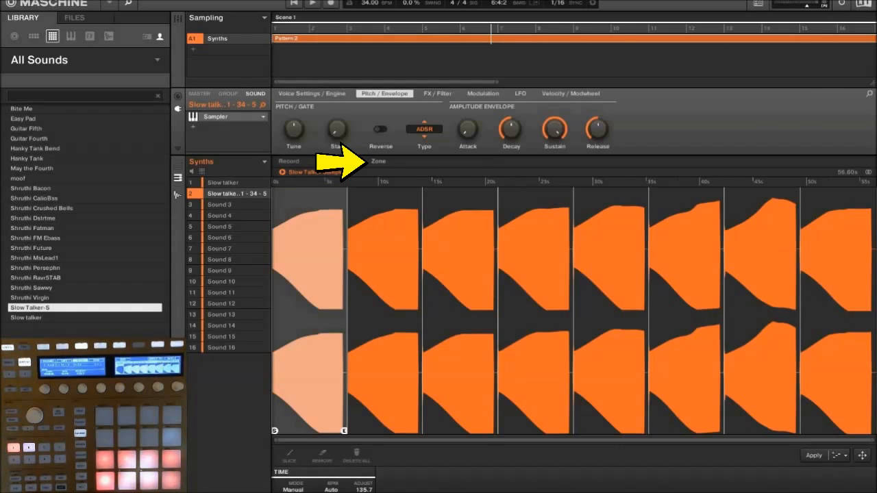
pyautogui.click(378, 161)
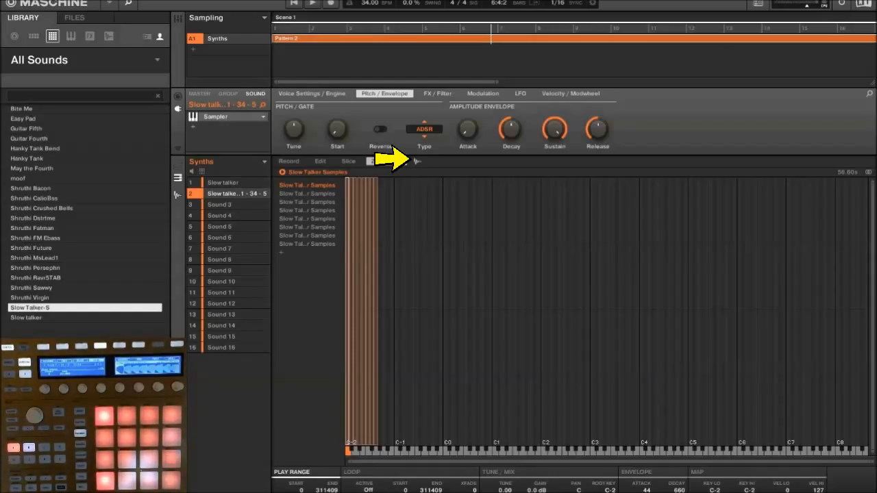
pyautogui.click(417, 161)
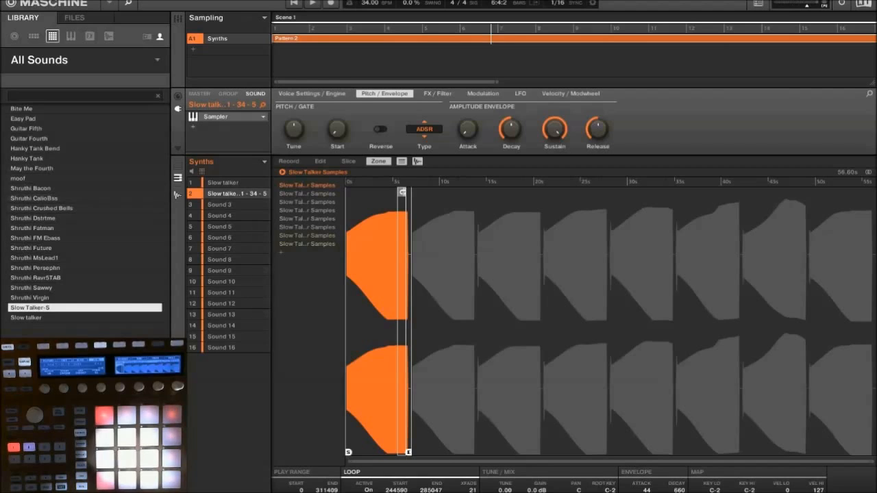
# Step: Select all zones in the key map and move them together up the keyboard so that the first starts at C#5
pyautogui.click(418, 162)
pyautogui.moveTo(637, 272); pyautogui.dragTo(346, 315)
pyautogui.moveTo(370, 462); pyautogui.dragTo(370, 475)
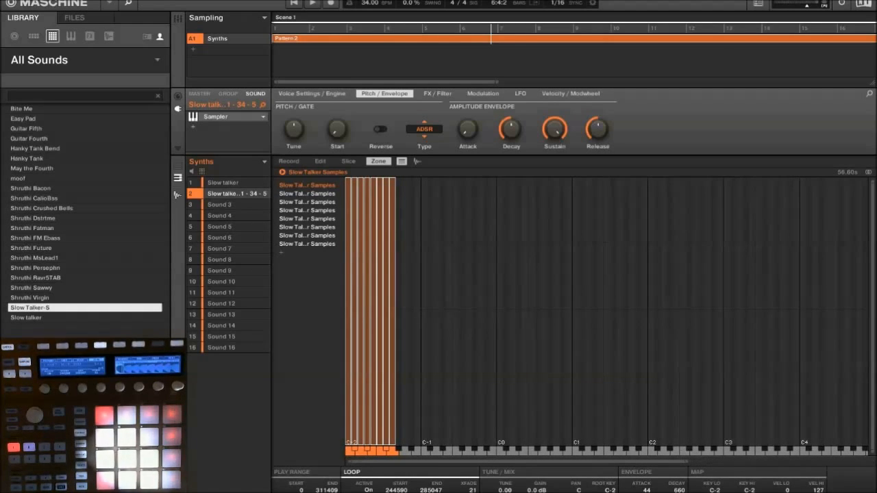
pyautogui.moveTo(349, 311); pyautogui.dragTo(802, 311)
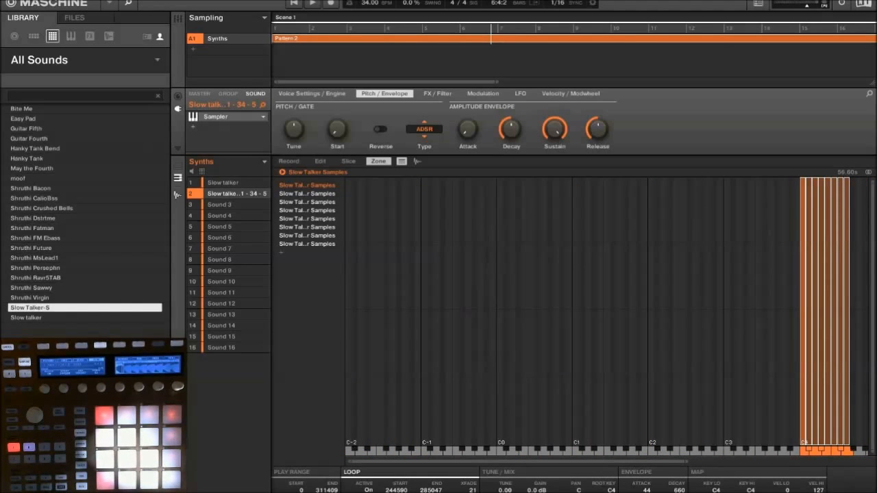
pyautogui.moveTo(518, 461); pyautogui.dragTo(618, 461)
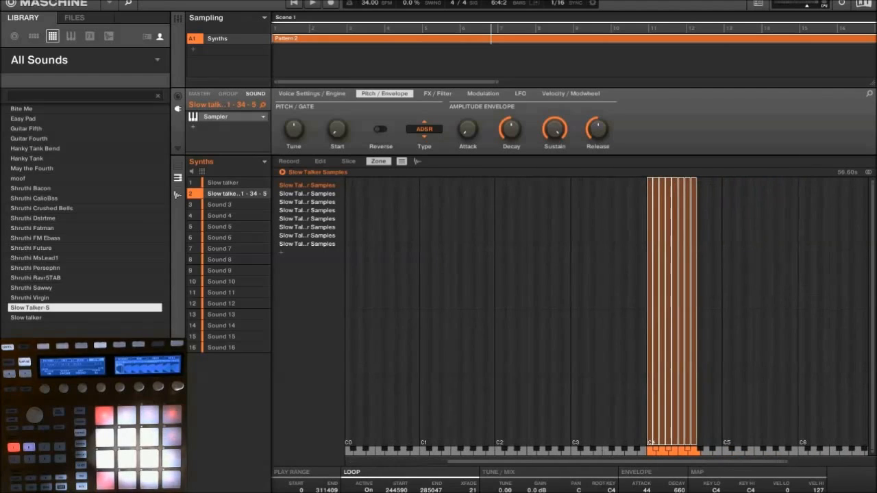
pyautogui.moveTo(671, 312); pyautogui.dragTo(752, 312)
# Step: Move the first three zones individually down to keys C2, F2 and A#2
pyautogui.click(732, 312)
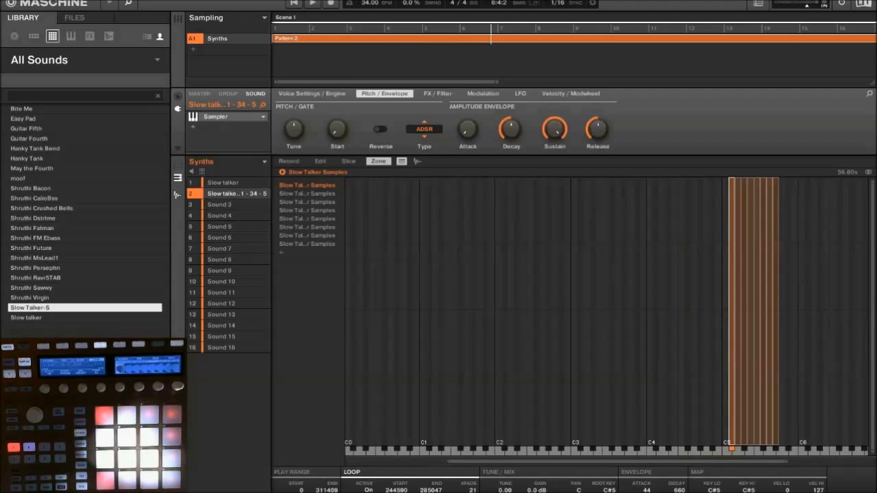
pyautogui.moveTo(732, 311); pyautogui.dragTo(500, 312)
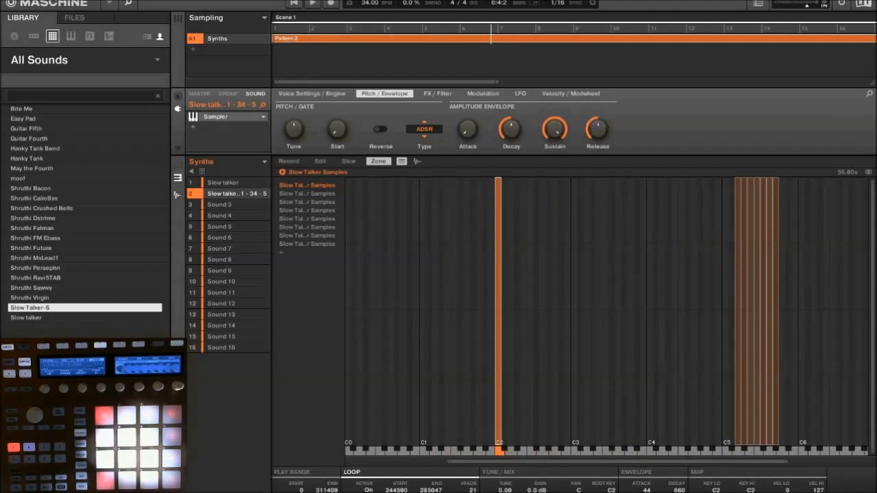
pyautogui.click(738, 312)
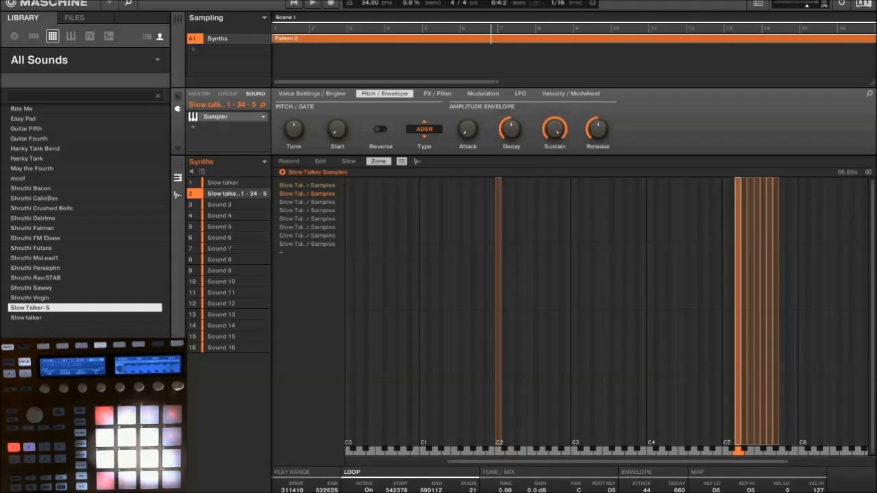
pyautogui.moveTo(738, 312); pyautogui.dragTo(529, 311)
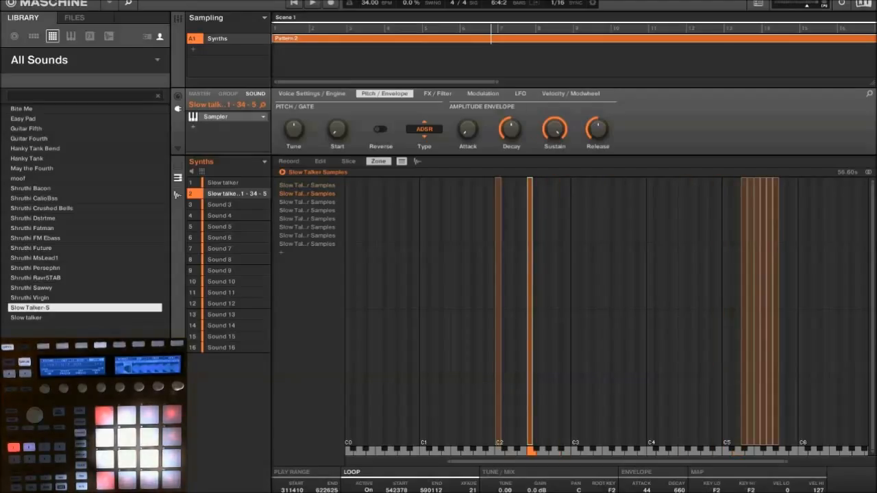
pyautogui.click(744, 311)
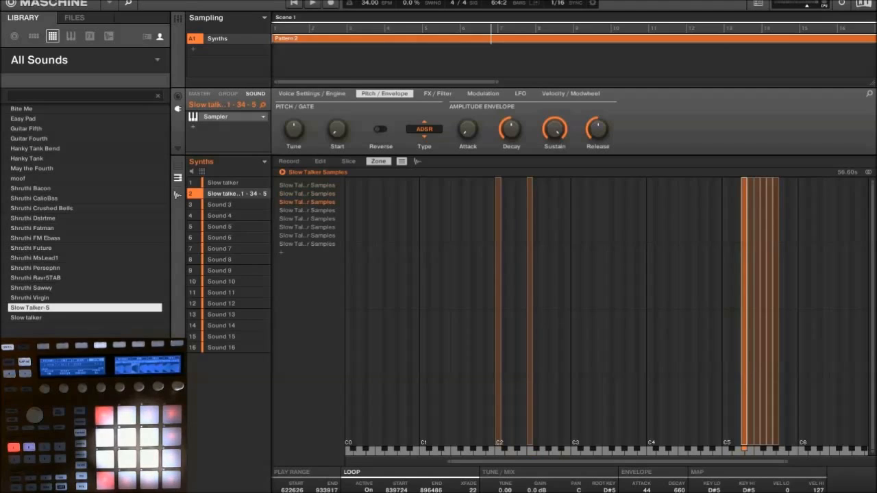
pyautogui.moveTo(744, 312); pyautogui.dragTo(561, 312)
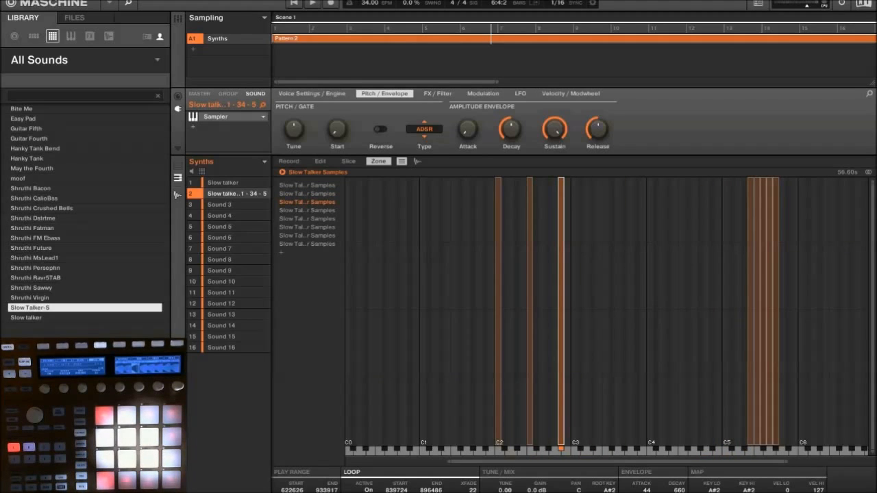
# Step: Move the fourth, fifth and sixth zones individually down the key map to D#3, G#3 and C#4
pyautogui.click(750, 312)
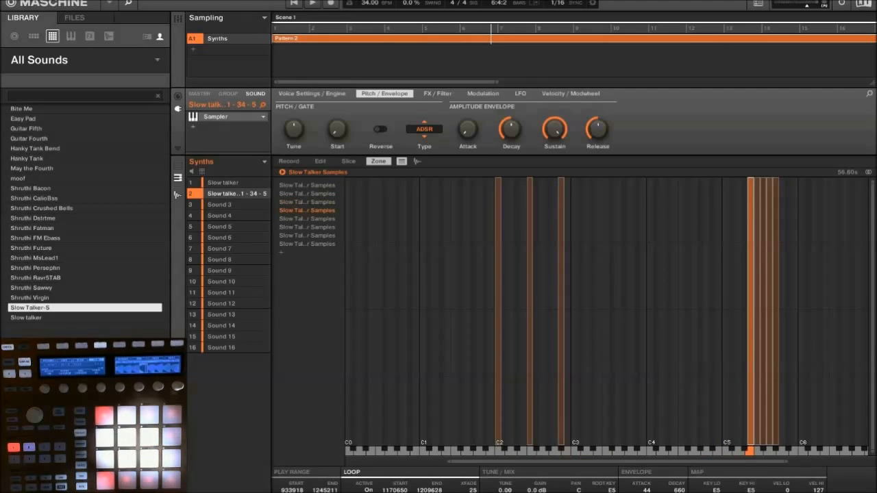
pyautogui.moveTo(750, 311); pyautogui.dragTo(593, 312)
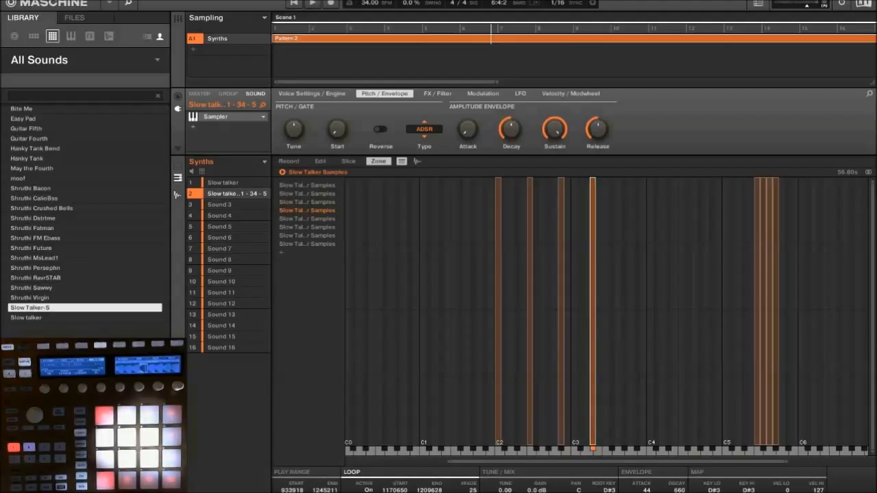
pyautogui.click(757, 312)
pyautogui.moveTo(757, 312); pyautogui.dragTo(623, 312)
pyautogui.click(763, 312)
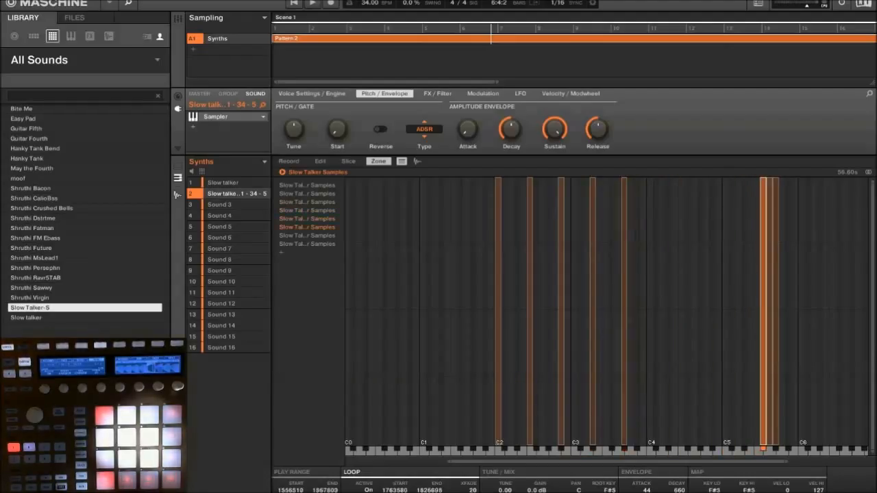
pyautogui.moveTo(763, 312); pyautogui.dragTo(655, 311)
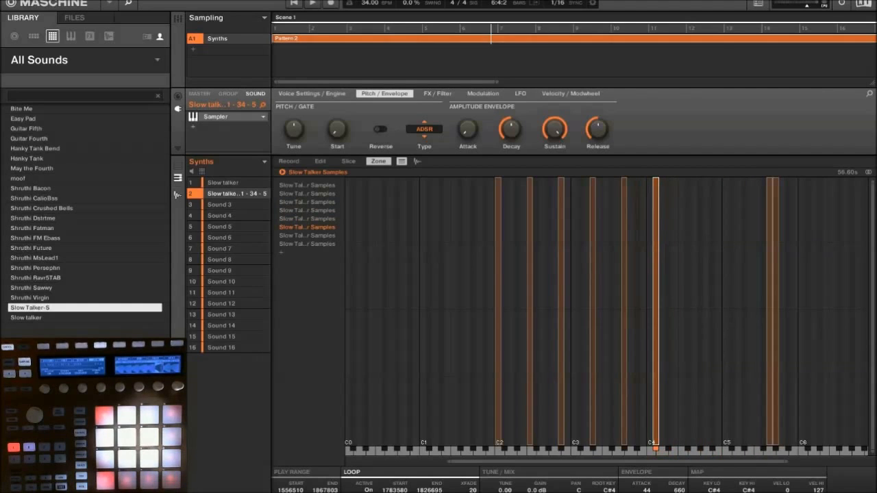
# Step: Move the last two zones down to F#4 and B4, and widen all zones by two semitones on each side
pyautogui.click(769, 311)
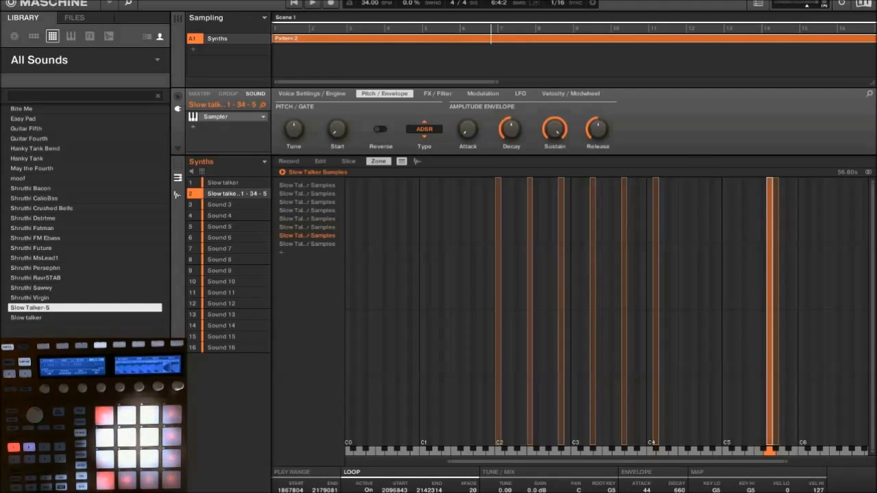
pyautogui.moveTo(769, 312); pyautogui.dragTo(687, 312)
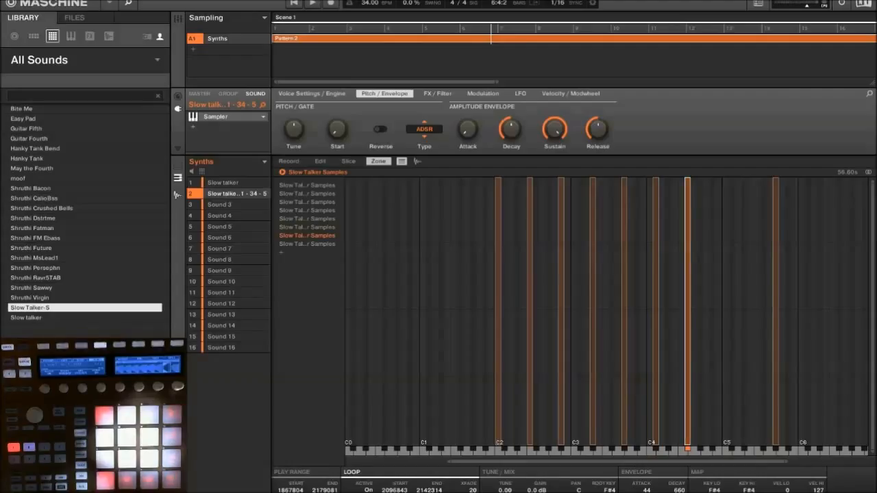
pyautogui.click(776, 312)
pyautogui.moveTo(776, 312); pyautogui.dragTo(719, 311)
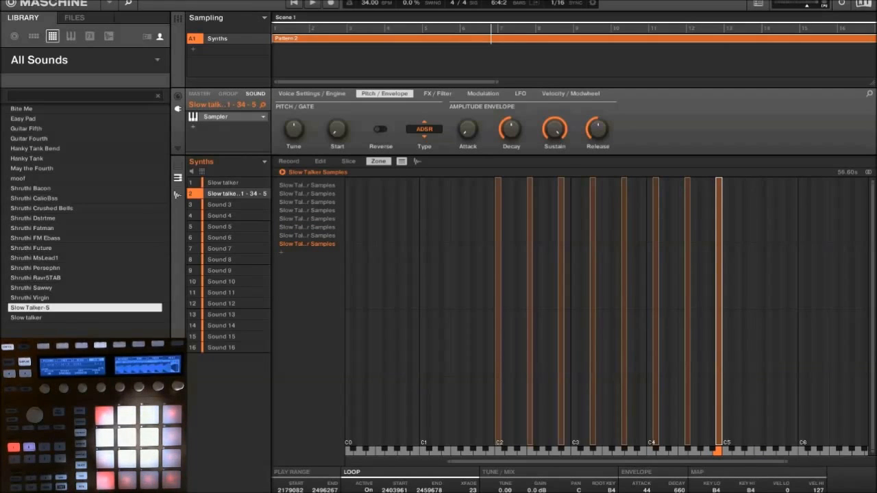
pyautogui.moveTo(815, 281); pyautogui.dragTo(488, 312)
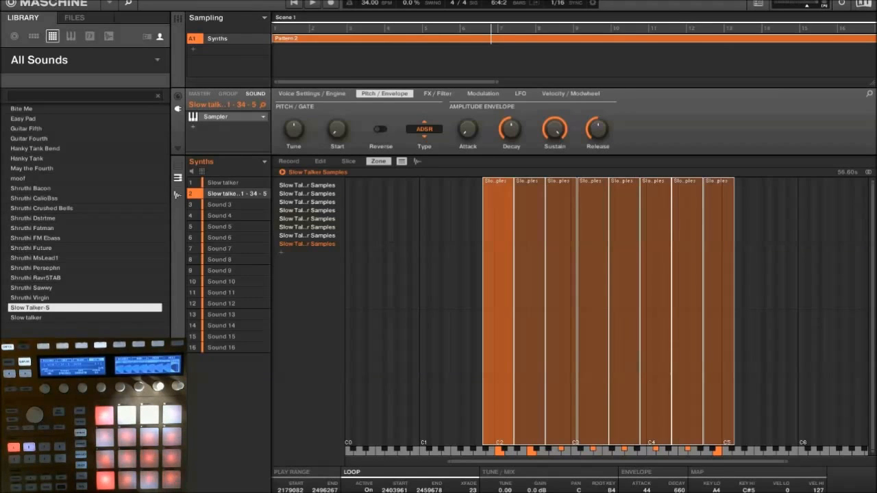
# Step: Set the sampler's polyphony to 32 voices
pyautogui.click(312, 94)
pyautogui.click(294, 129)
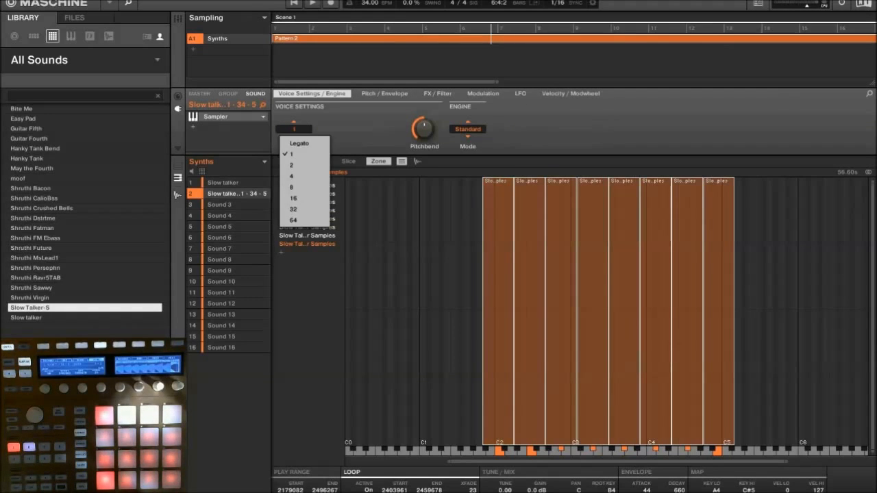
pyautogui.click(301, 209)
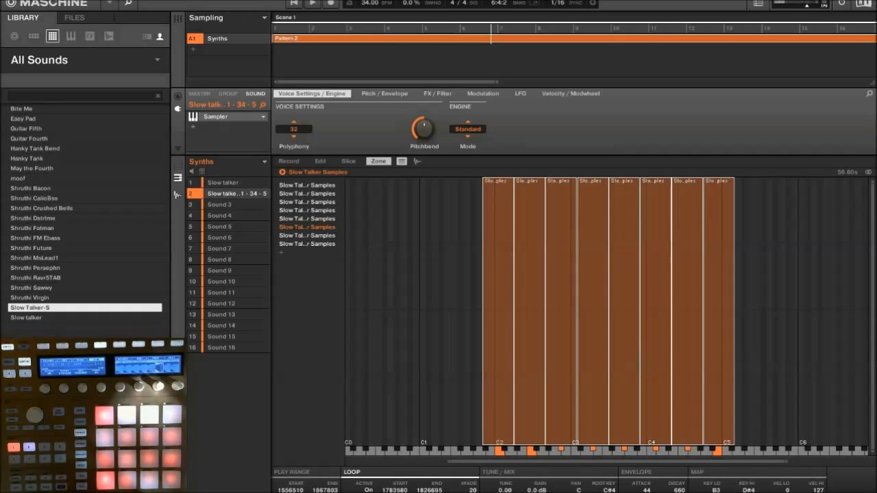
# Step: Compare the sampled sound with the original Slow talker sound, and lengthen the release of the sampler's amplitude envelope
pyautogui.click(223, 183)
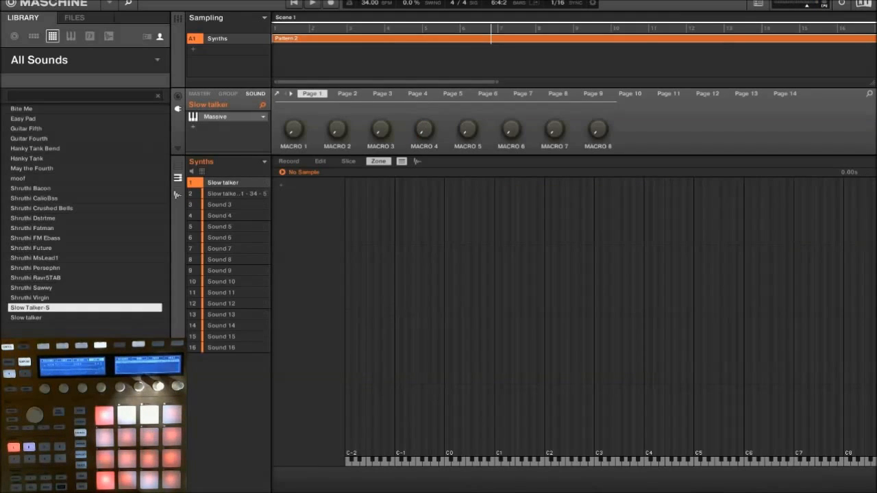
pyautogui.click(225, 194)
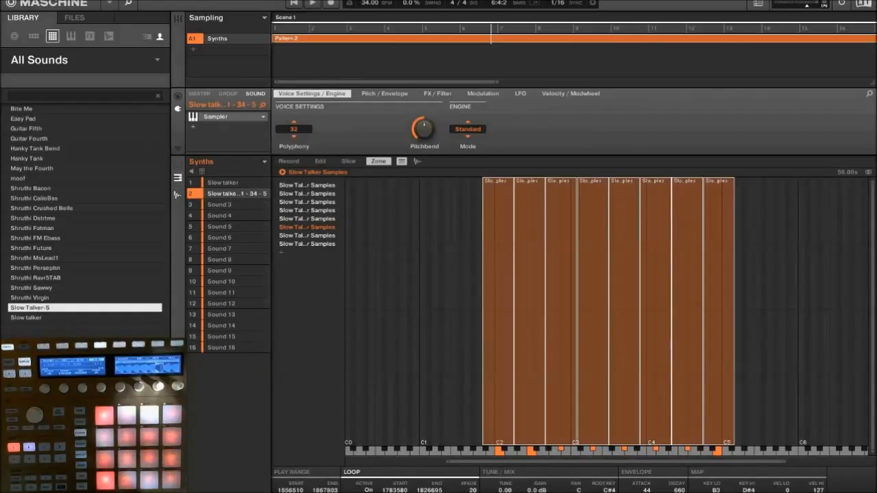
pyautogui.click(384, 94)
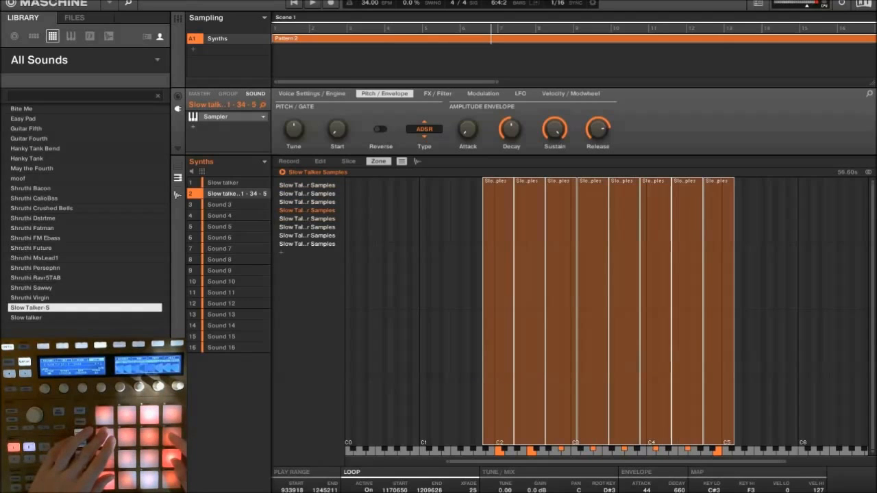
# Step: Add a Compressor after the sampler, turn its amount down to zero and lower its output gain
pyautogui.click(193, 127)
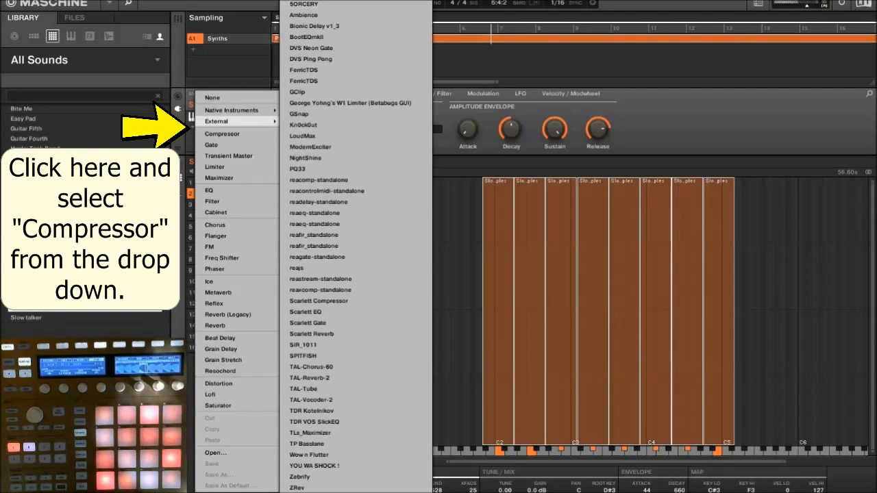
pyautogui.click(225, 134)
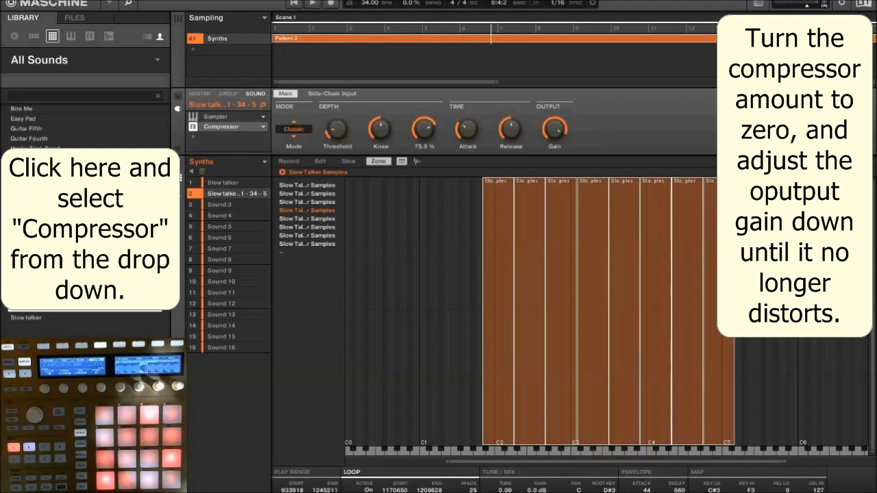
pyautogui.moveTo(425, 128); pyautogui.dragTo(424, 199)
pyautogui.moveTo(555, 128); pyautogui.dragTo(555, 159)
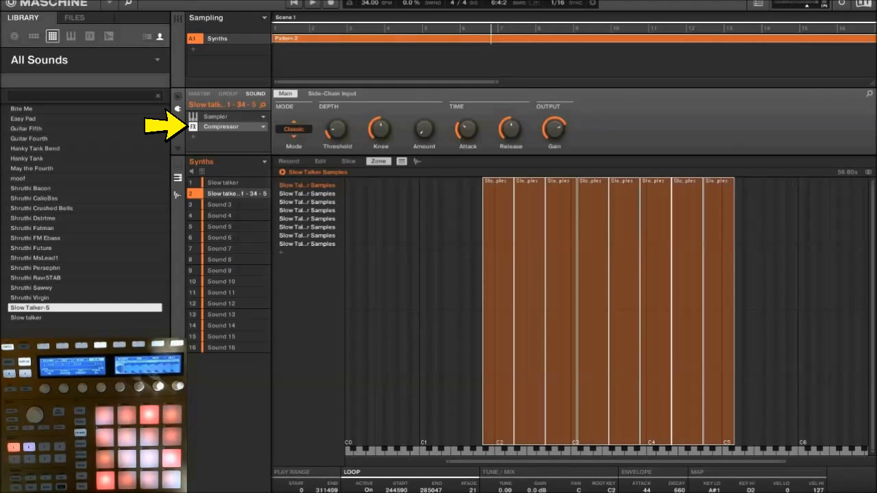
# Step: Add a Chorus effect after the compressor on the sampled sound
pyautogui.click(193, 137)
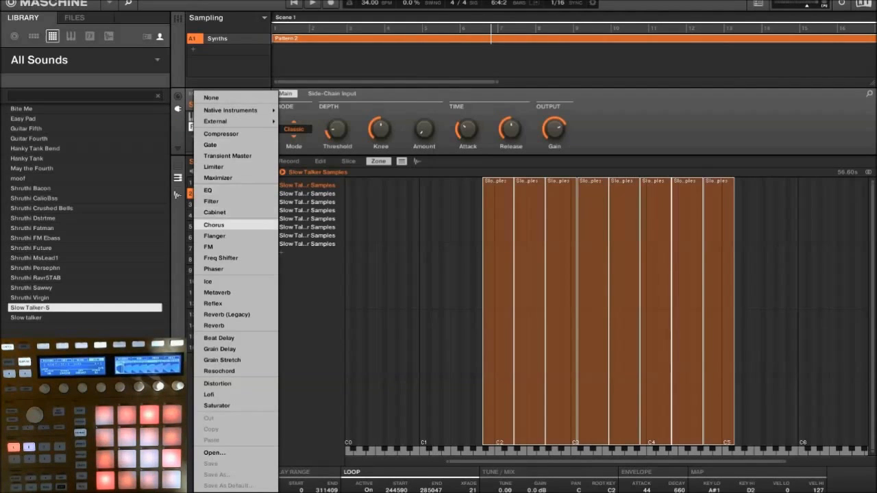
pyautogui.click(190, 226)
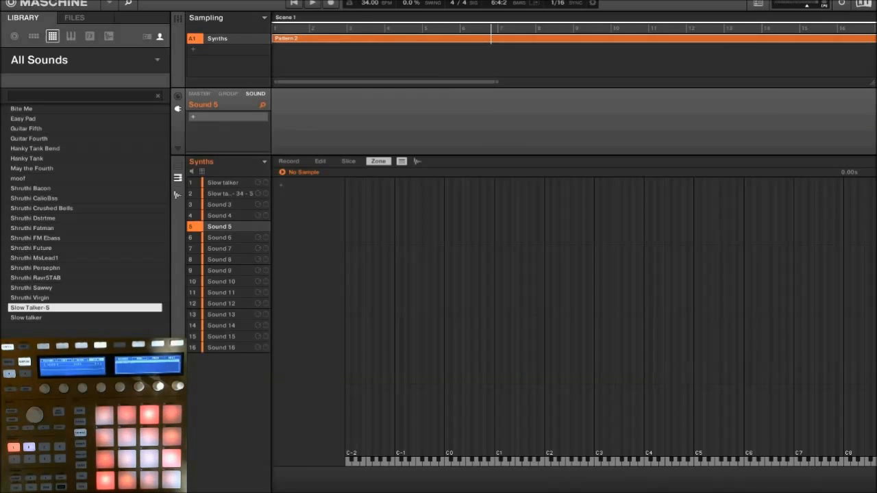
pyautogui.click(236, 194)
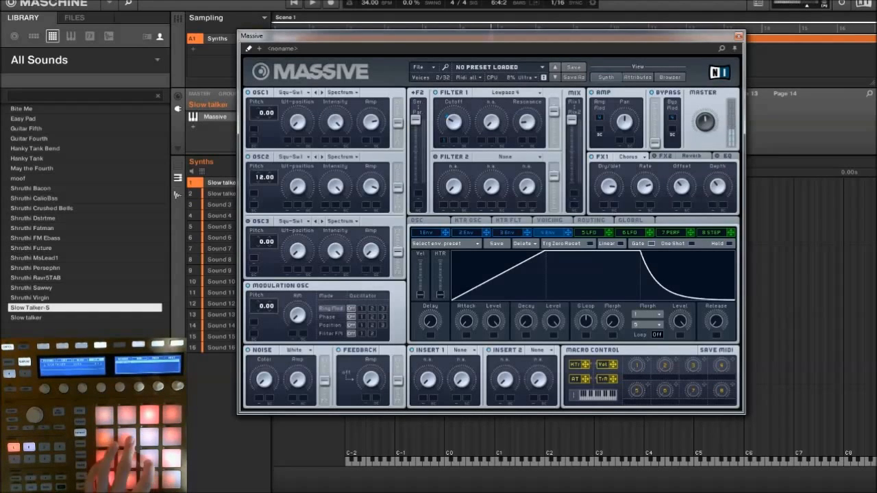
# Step: Compare the original Massive synth with the resampled sound, close the synth's window and return to the sampled sound
pyautogui.click(739, 36)
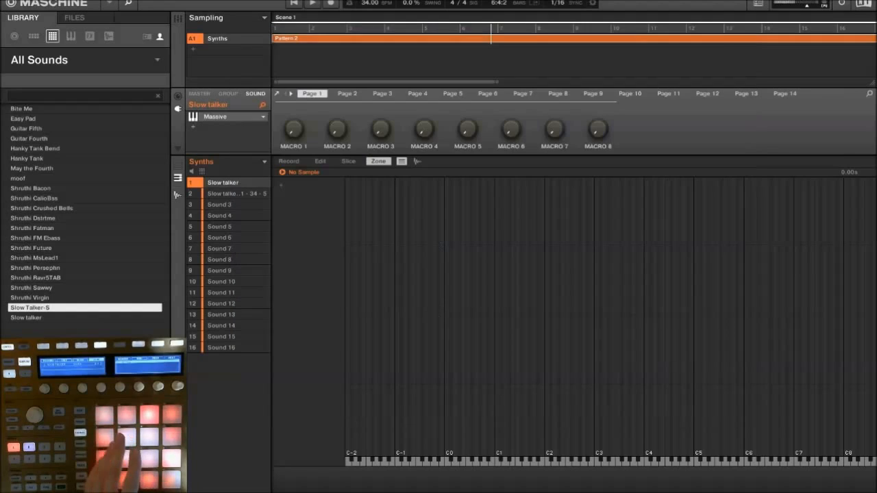
pyautogui.click(233, 193)
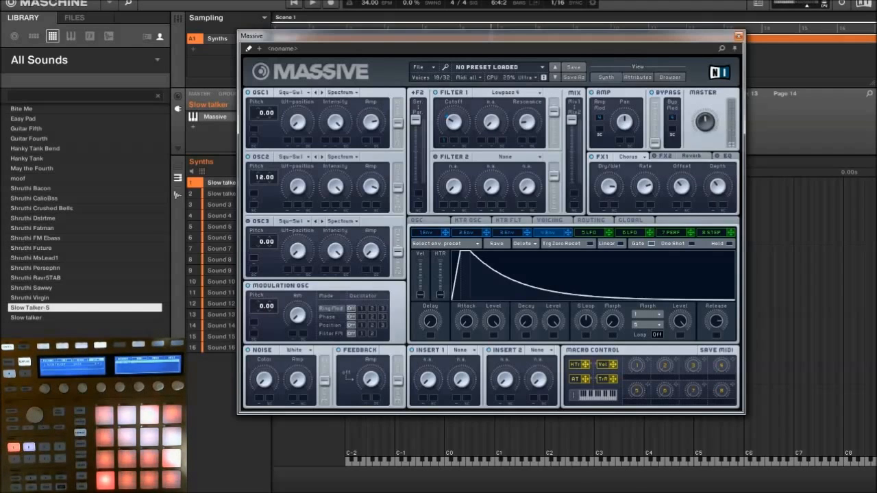
pyautogui.click(738, 36)
pyautogui.click(233, 194)
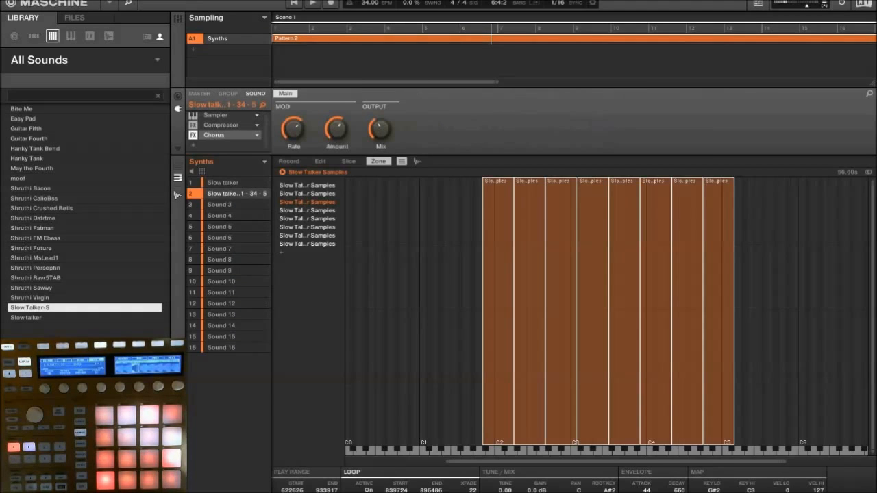